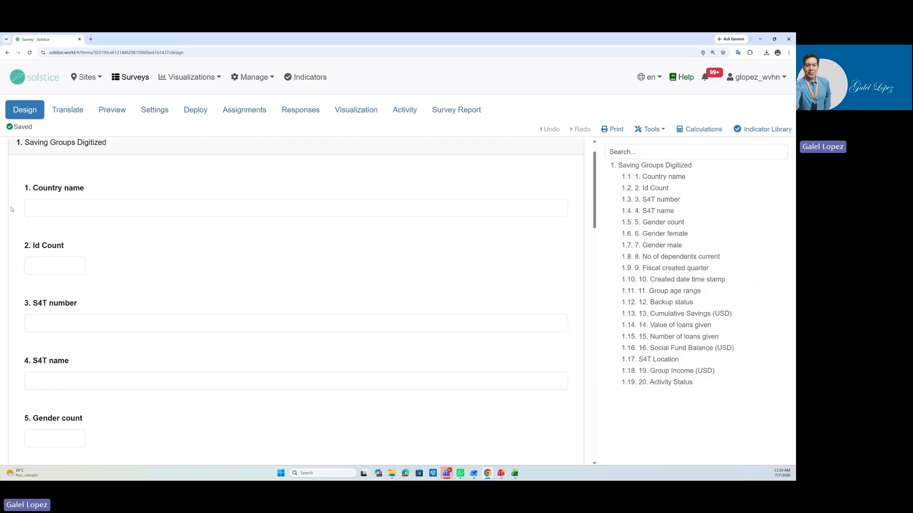
# - Review the survey's questions from Country name through Group Income (USD), including the Created date time stamp field
pyautogui.scroll(-8, 12, 217)
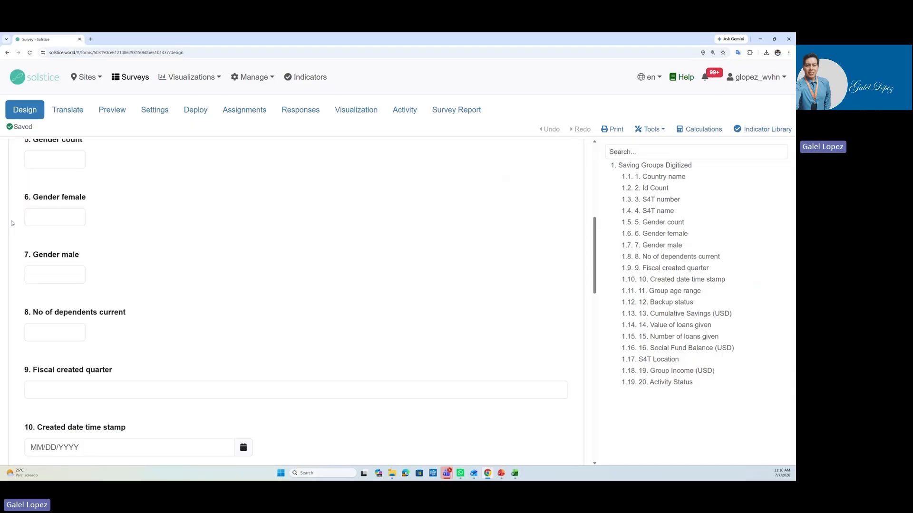
pyautogui.scroll(-1, 15, 238)
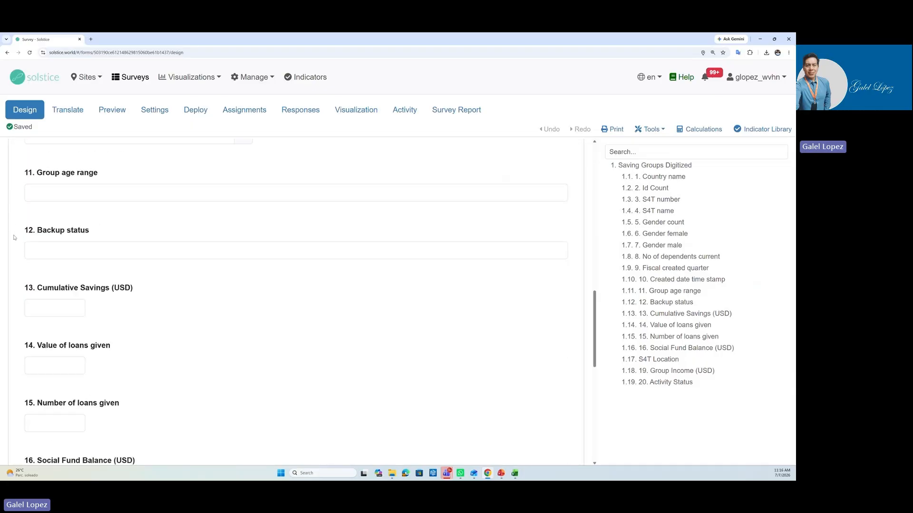
pyautogui.scroll(-1, 14, 237)
pyautogui.scroll(2, 13, 238)
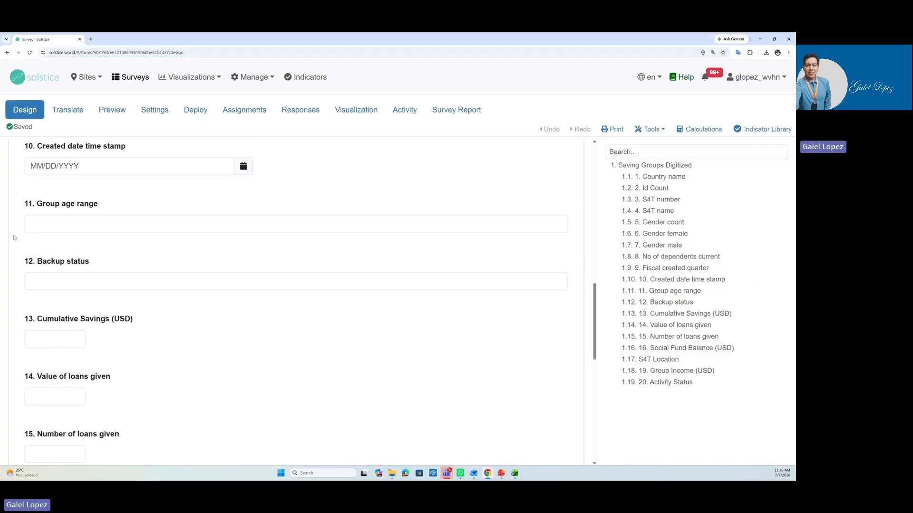
pyautogui.scroll(2, 14, 238)
pyautogui.click(58, 239)
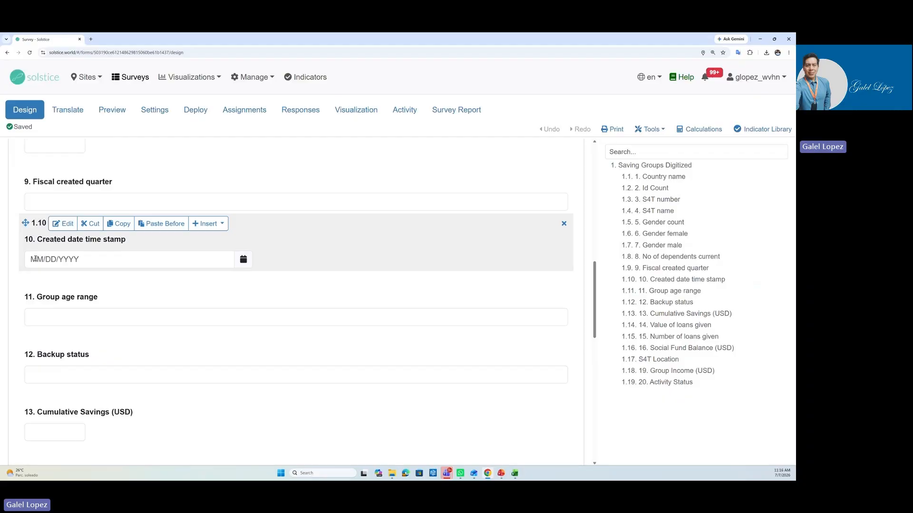
pyautogui.scroll(-7, 37, 261)
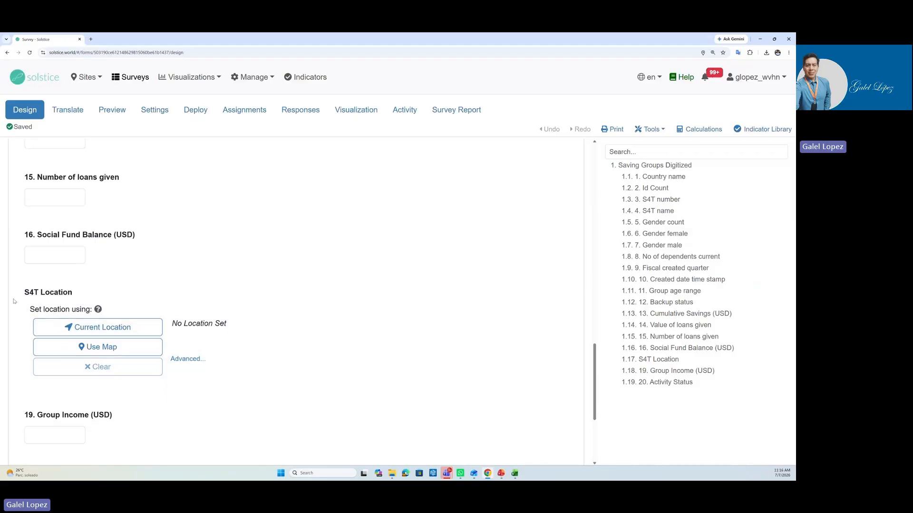
pyautogui.scroll(-3, 22, 288)
pyautogui.scroll(8, 15, 294)
pyautogui.scroll(10, 15, 294)
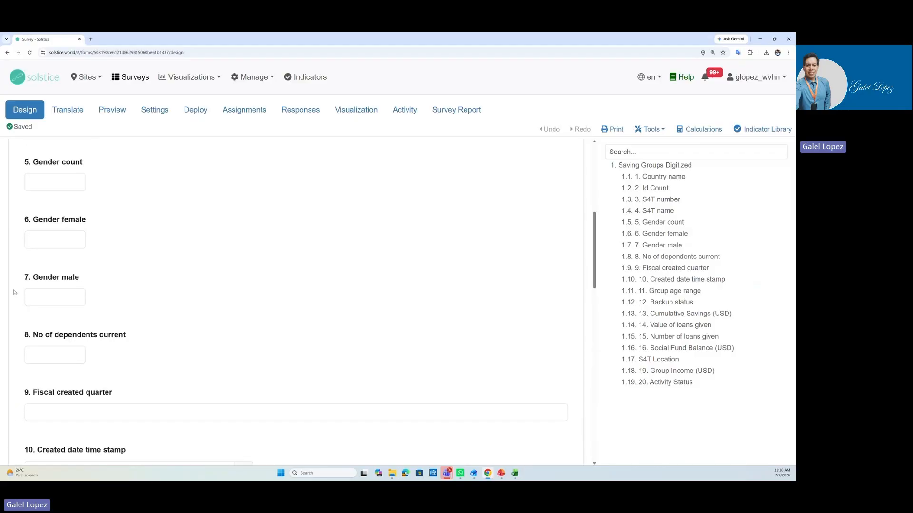
pyautogui.scroll(-1, 15, 292)
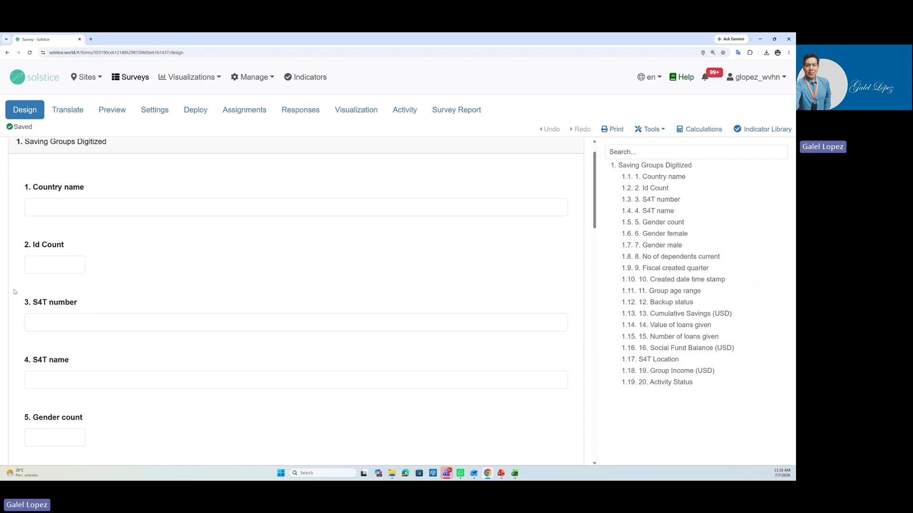
pyautogui.moveTo(22, 188)
pyautogui.scroll(1, 13, 176)
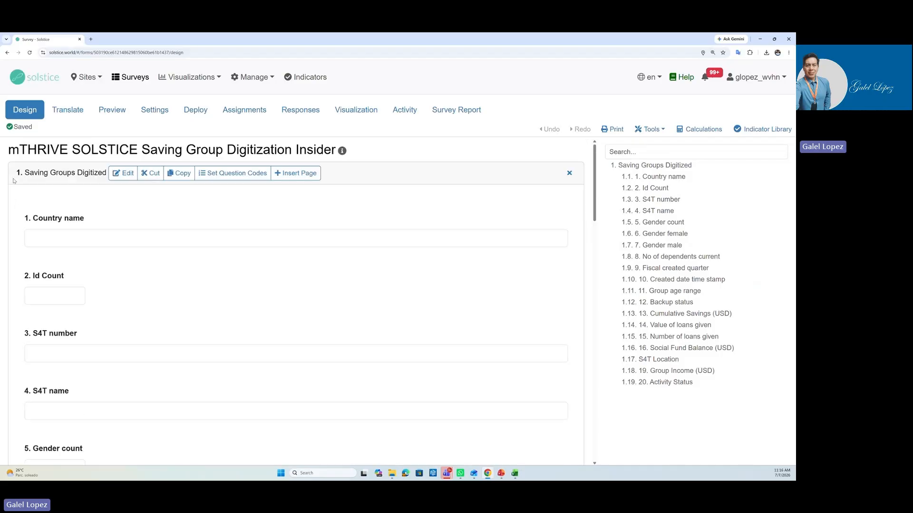
# - Open the import dialog for the survey's responses and review the Step 1 options
pyautogui.click(297, 114)
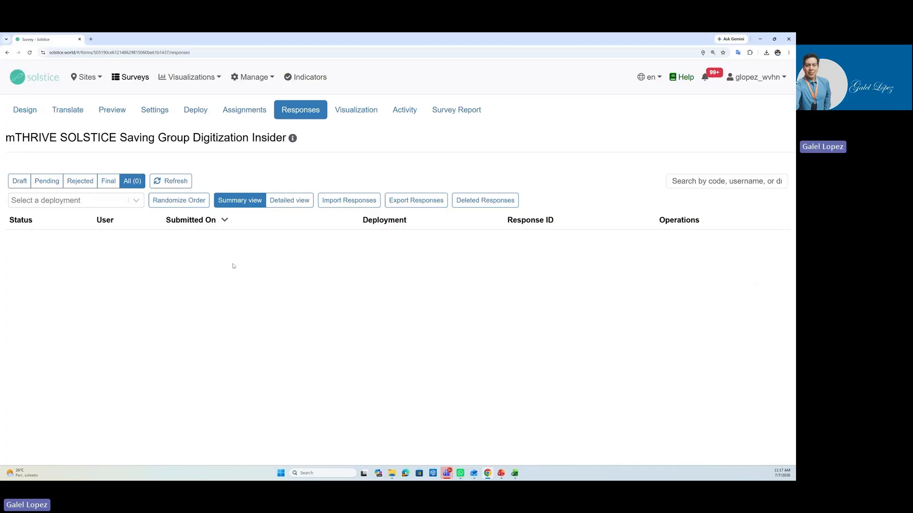
pyautogui.click(339, 202)
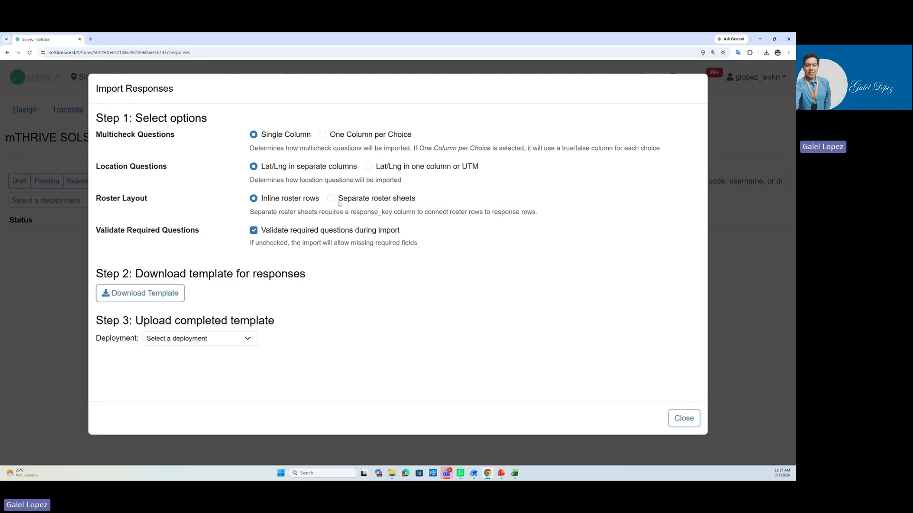
pyautogui.moveTo(95, 118); pyautogui.dragTo(216, 120)
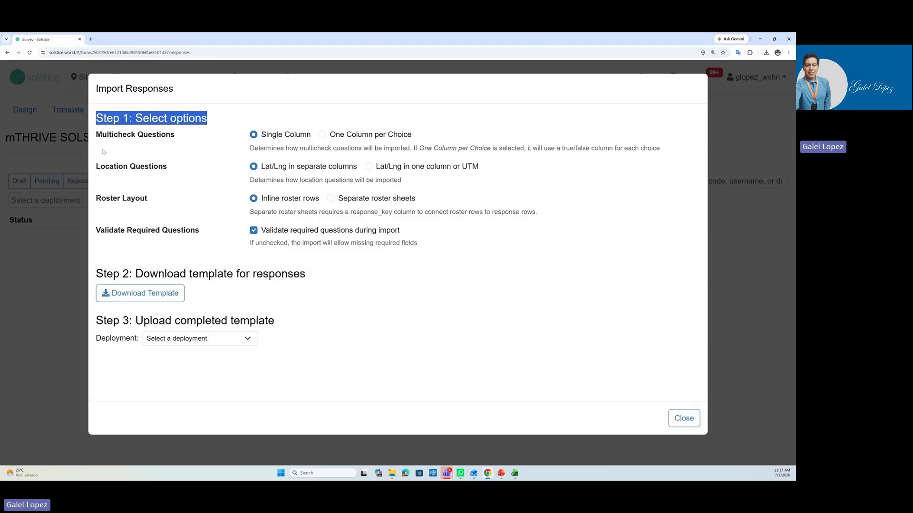
pyautogui.click(170, 152)
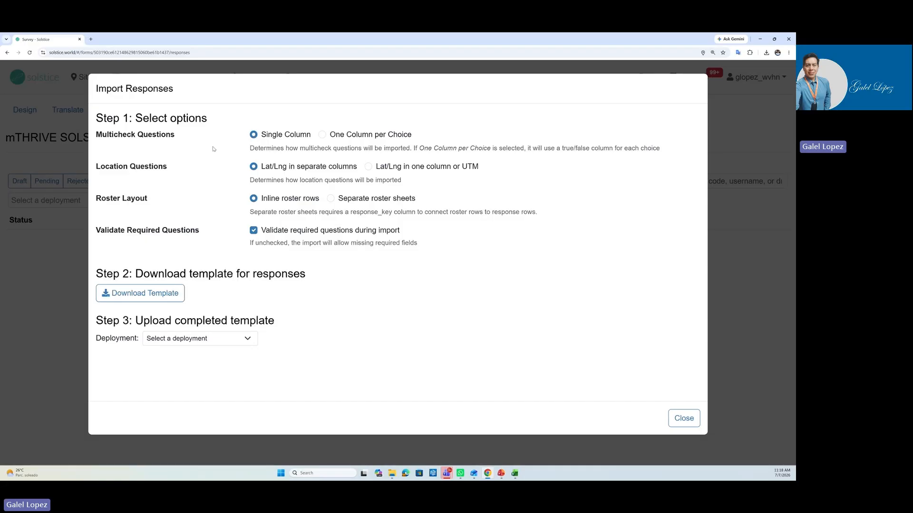
# - Download the response template to the Desktop as "S4T Digitization FY26-Q3 2026jul07"
pyautogui.click(128, 294)
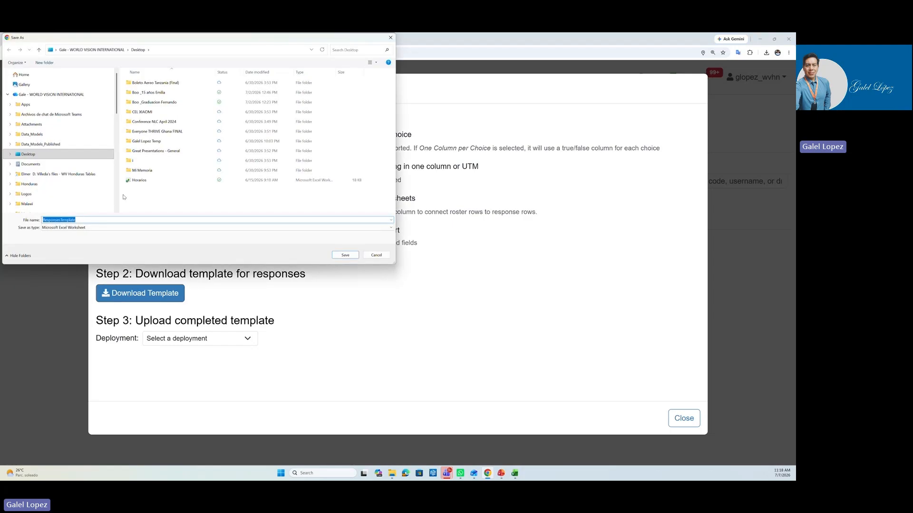
pyautogui.write('S4T Digitization')
pyautogui.press('BackSpace')
pyautogui.press('BackSpace')
pyautogui.write('jul07')
pyautogui.click(345, 255)
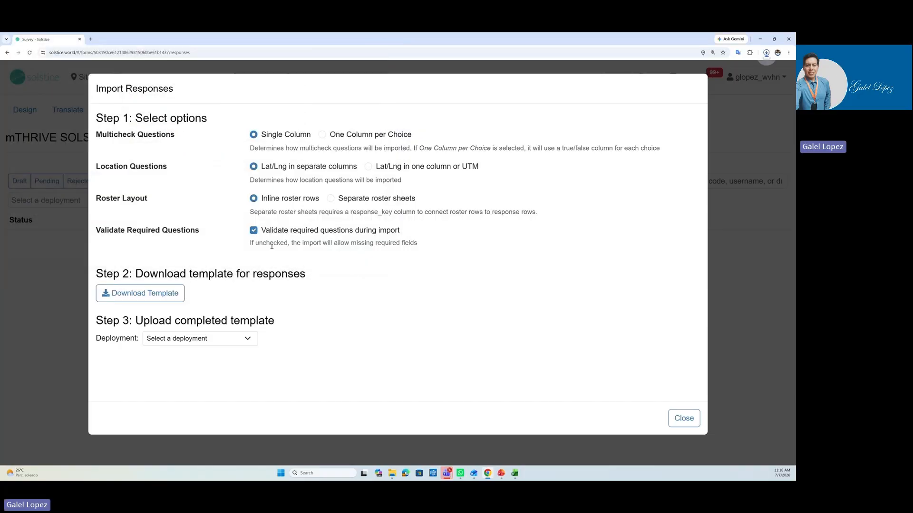
# - Open the downloaded template in Excel and enlarge the Import sheet for reading
pyautogui.moveTo(712, 71)
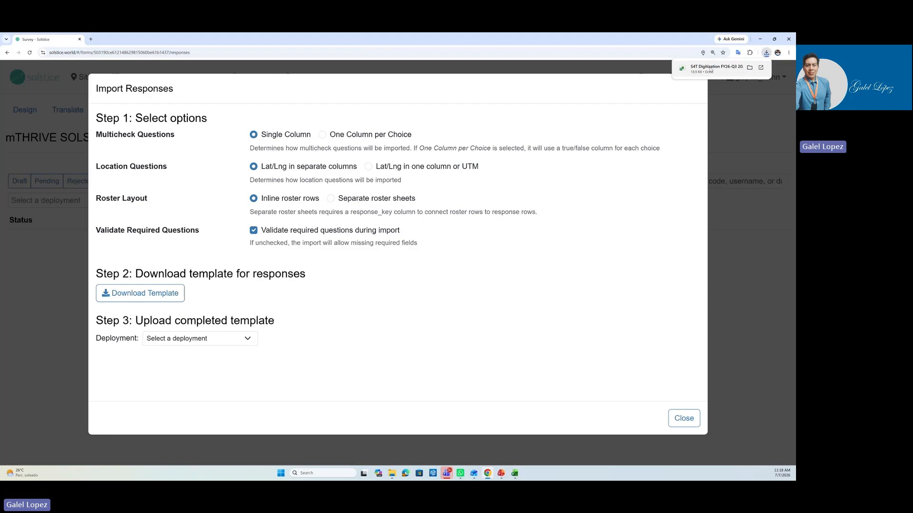
pyautogui.click(711, 70)
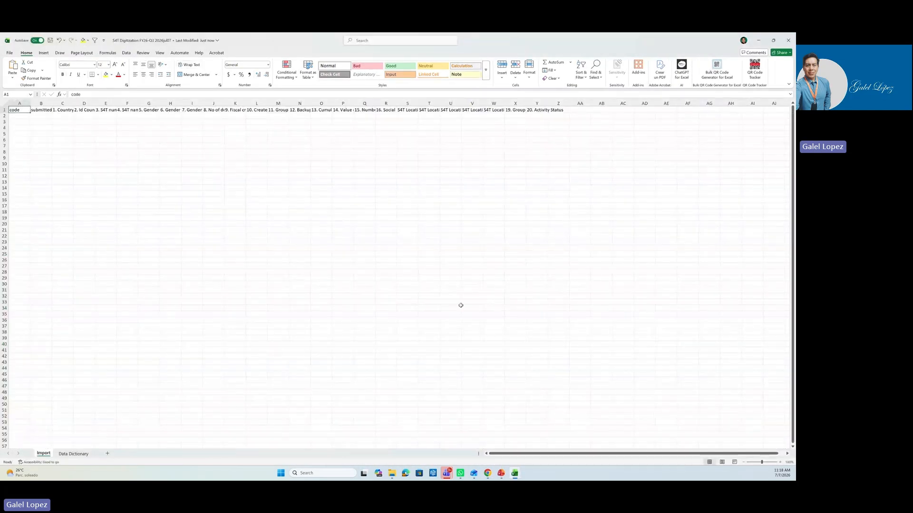
pyautogui.click(780, 462)
pyautogui.click(780, 462)
pyautogui.click(780, 463)
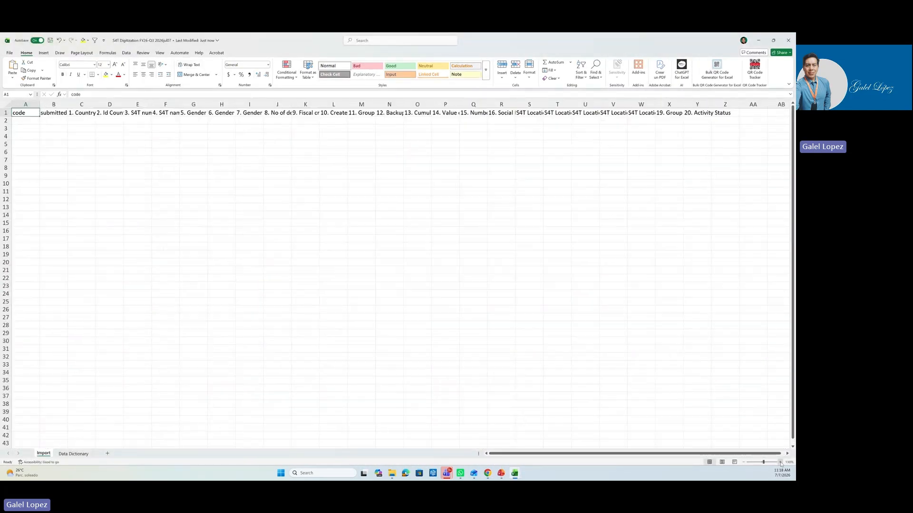
pyautogui.click(779, 463)
pyautogui.click(779, 462)
pyautogui.click(780, 463)
pyautogui.click(779, 462)
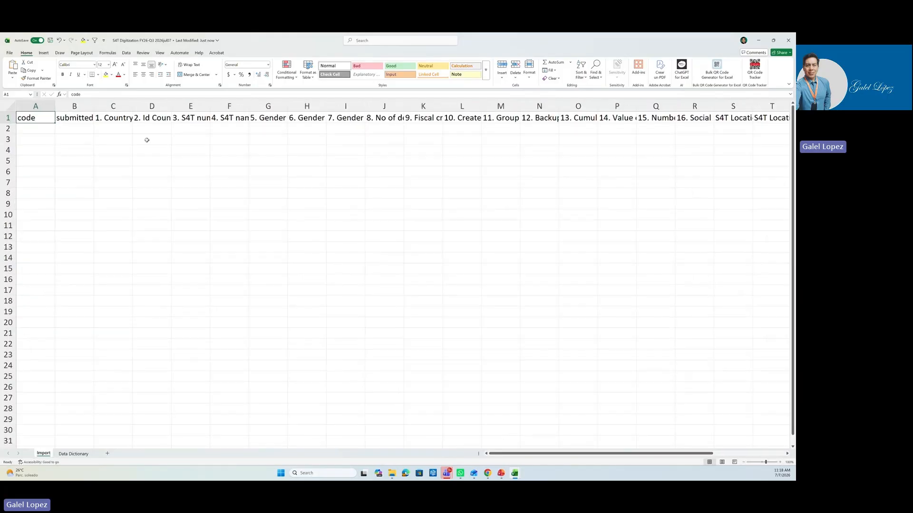
# - Widen all the template's header columns together on the Import sheet so their titles are readable
pyautogui.moveTo(36, 106); pyautogui.dragTo(708, 107)
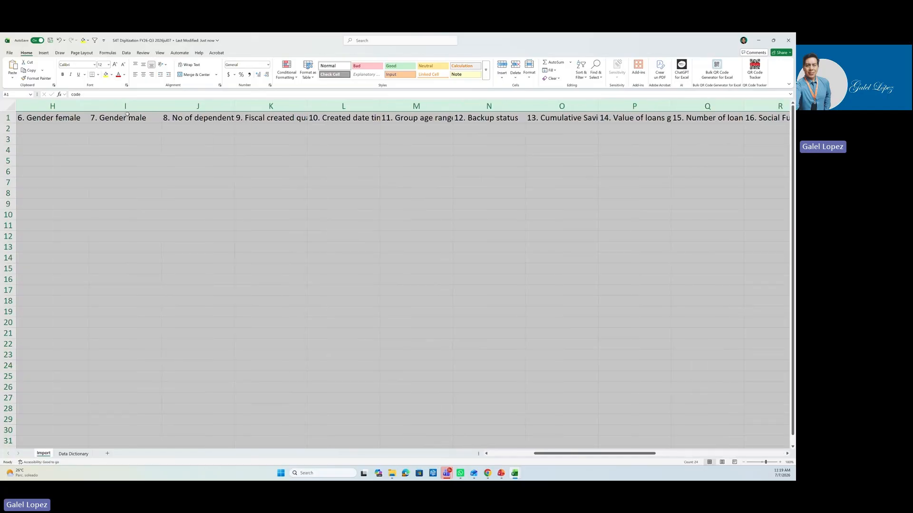
pyautogui.moveTo(161, 106); pyautogui.dragTo(189, 106)
pyautogui.click(97, 146)
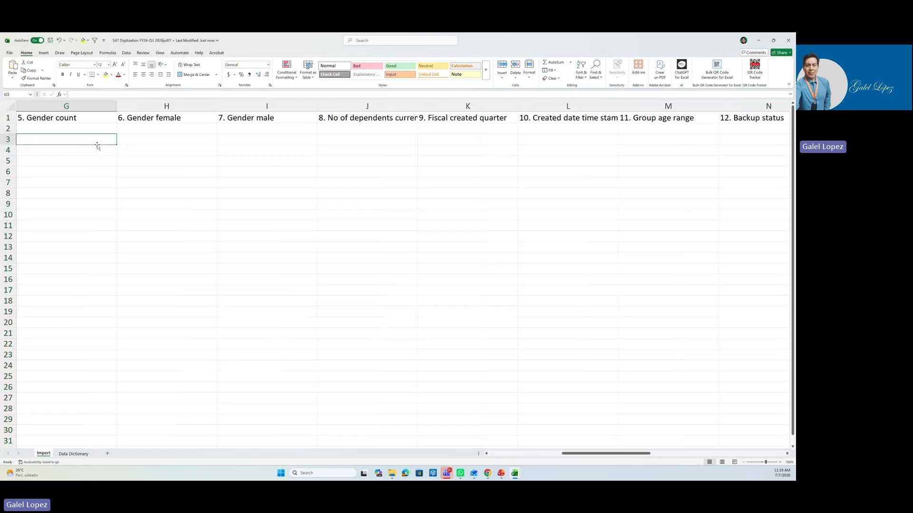
pyautogui.press('Home')
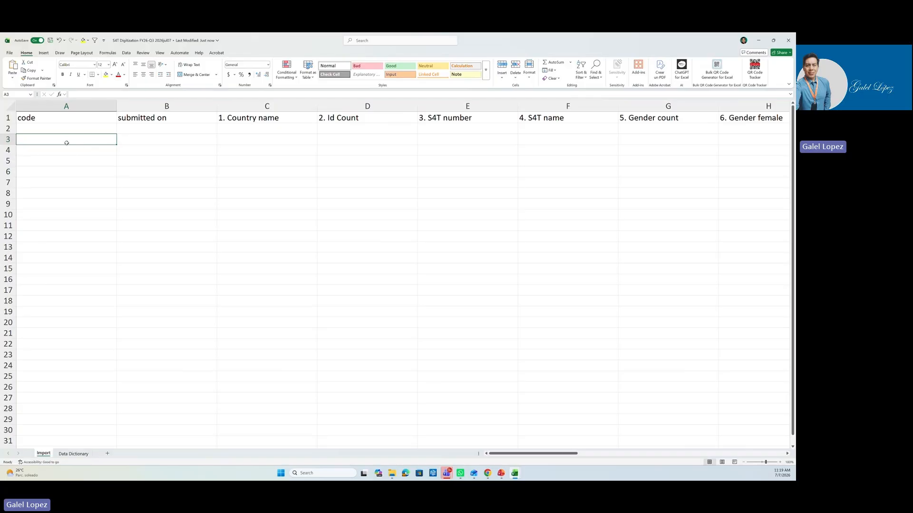
# - Fill the code and submitted on columns (A and B) with light aqua
pyautogui.click(39, 105)
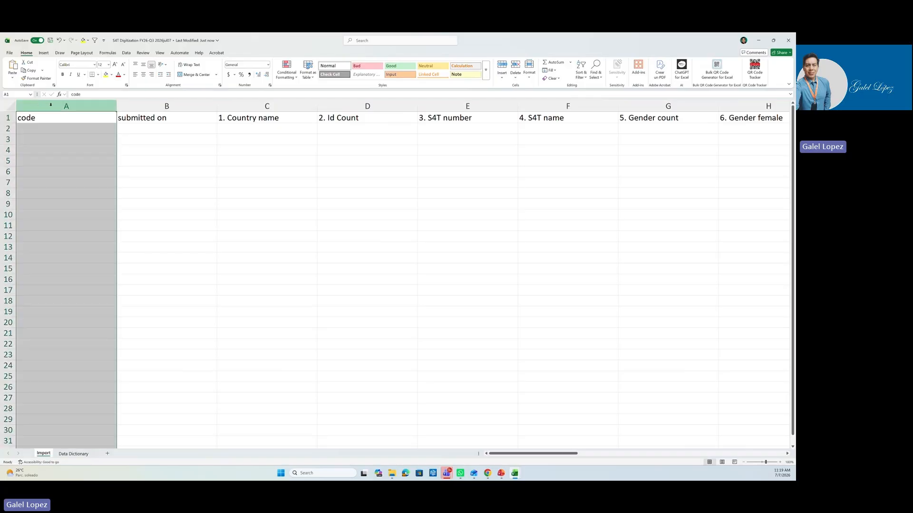
pyautogui.keyDown('ctrl'); pyautogui.click(143, 106); pyautogui.keyUp('ctrl')
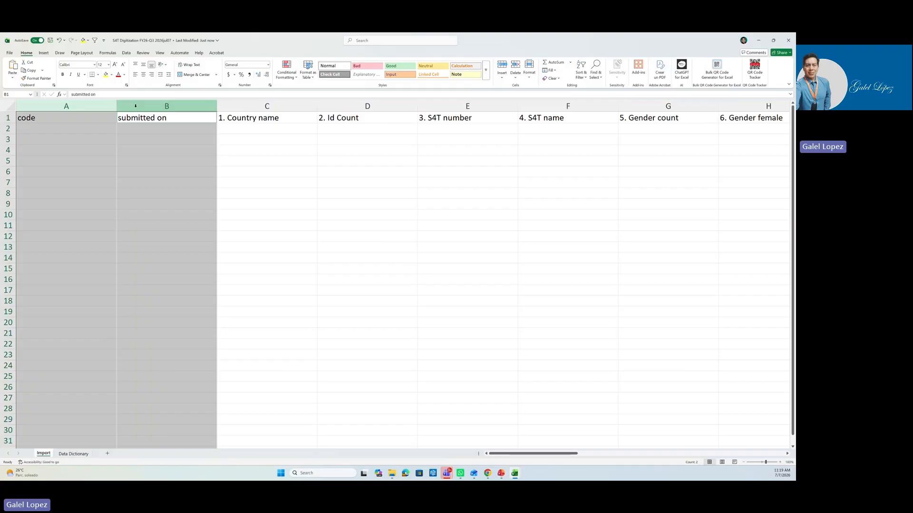
pyautogui.click(112, 74)
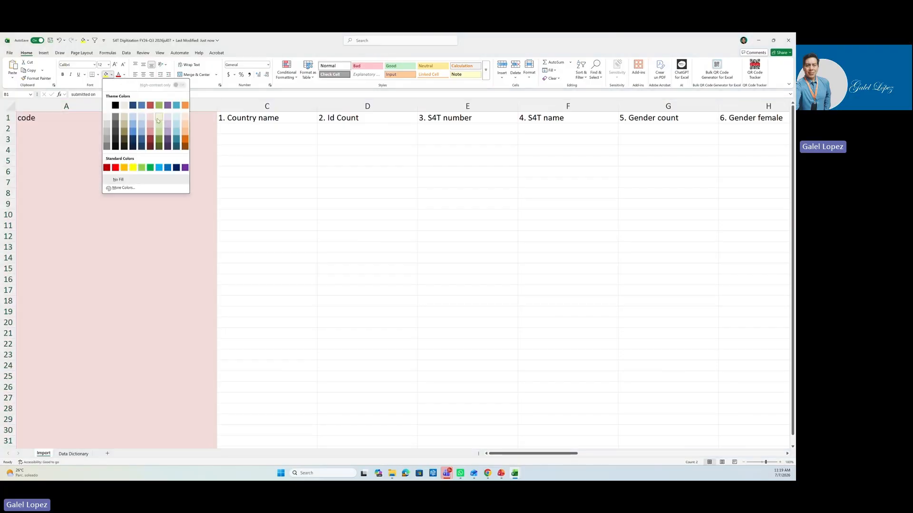
pyautogui.click(174, 125)
pyautogui.click(247, 184)
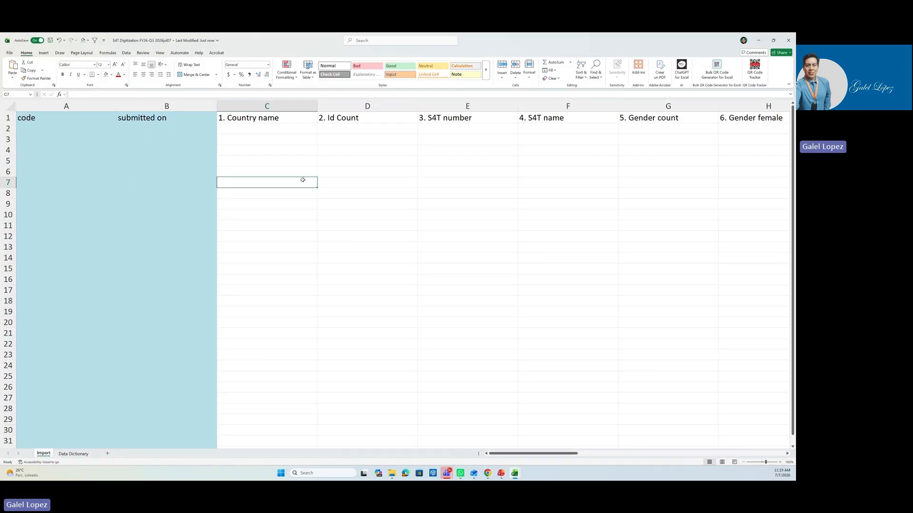
# - Review the template's column headers in row 1 from Country name through S4T Location (altitude)
pyautogui.click(255, 141)
pyautogui.press('Right')
pyautogui.click(243, 120)
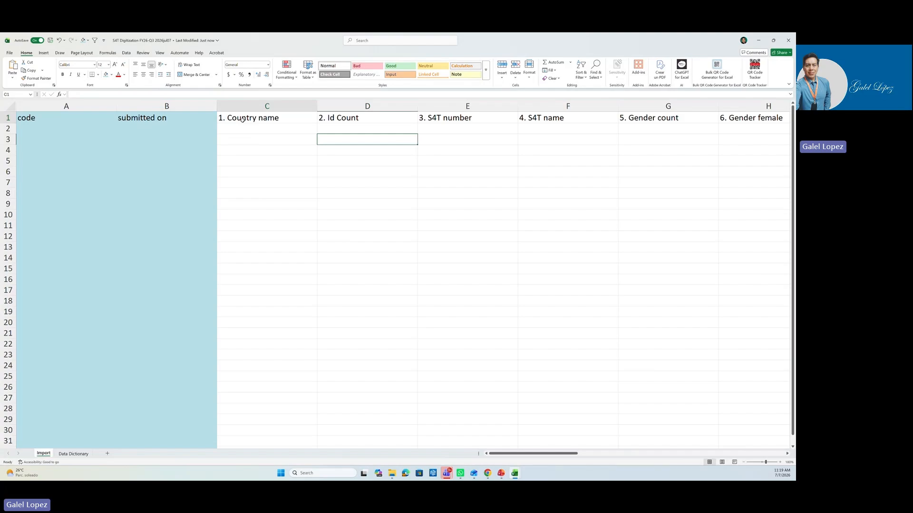
pyautogui.press('Right')
pyautogui.press('Right')
pyautogui.press('Right')
pyautogui.press('Right')
pyautogui.press('Right')
pyautogui.press('Right')
pyautogui.press('Right')
pyautogui.press('Right')
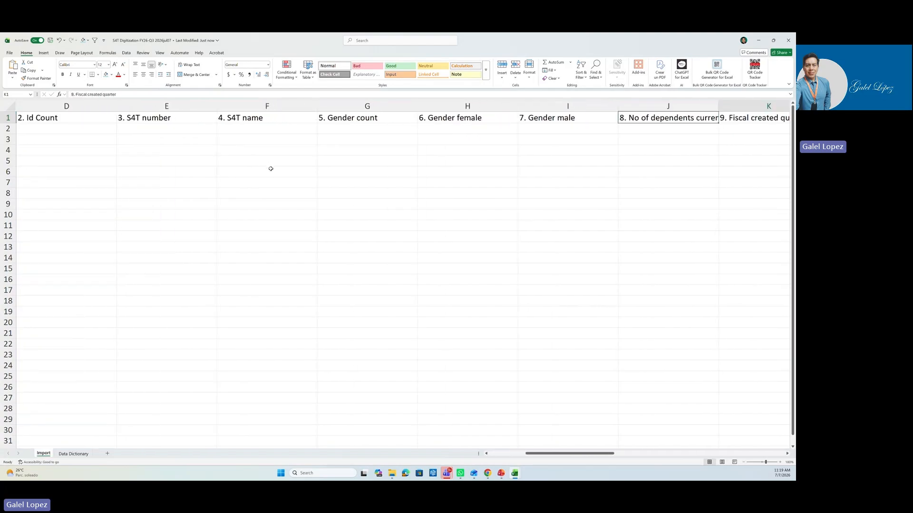
pyautogui.press('Right')
pyautogui.press('Right')
pyautogui.press('Right')
pyautogui.press('Right')
pyautogui.press('Right')
pyautogui.press('Right')
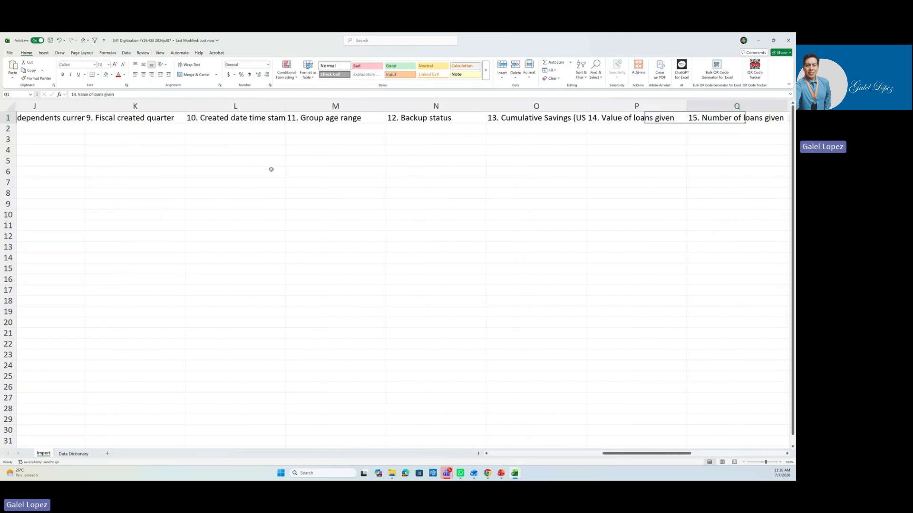
pyautogui.press('Right')
pyautogui.press('Right')
pyautogui.press('Right')
pyautogui.press('Right')
pyautogui.press('Right')
pyautogui.press('Right')
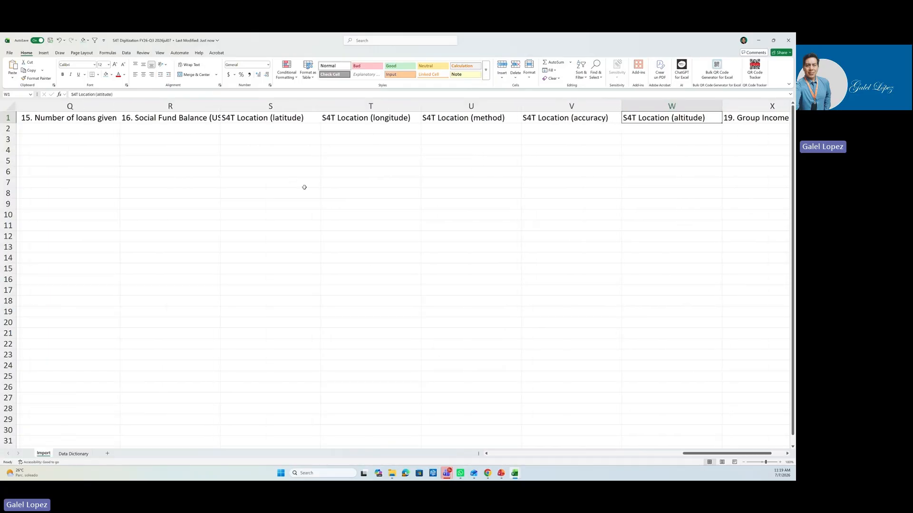
# - Widen column R so the Social Fund Balance (USD) header fits
pyautogui.click(255, 162)
pyautogui.moveTo(219, 106); pyautogui.dragTo(238, 105)
# - Examine the S4T Location latitude and longitude columns (S and T) by selecting them in turn
pyautogui.click(272, 103)
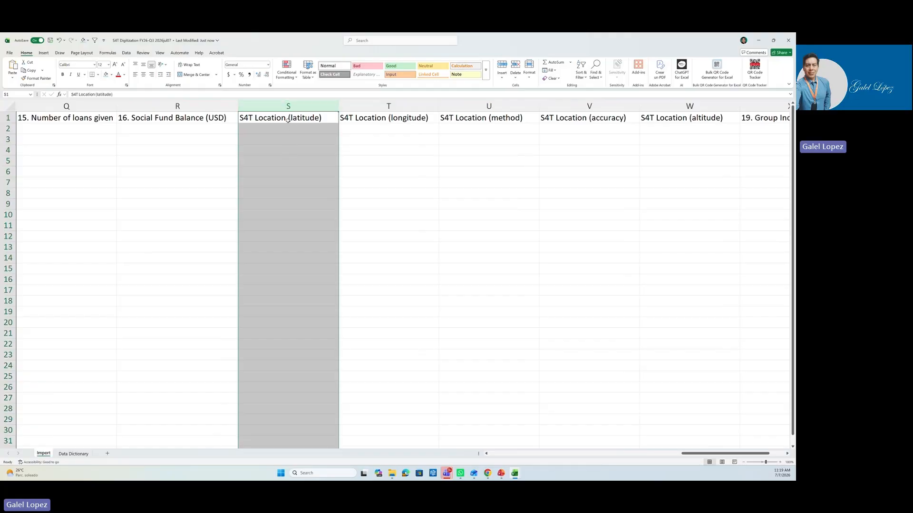
pyautogui.click(365, 107)
pyautogui.click(305, 108)
pyautogui.click(363, 106)
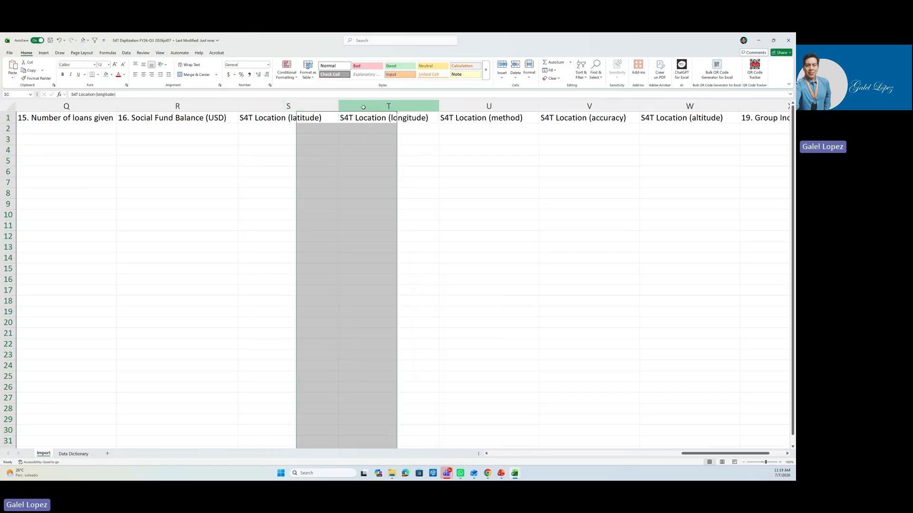
pyautogui.click(317, 106)
pyautogui.click(365, 107)
pyautogui.click(479, 151)
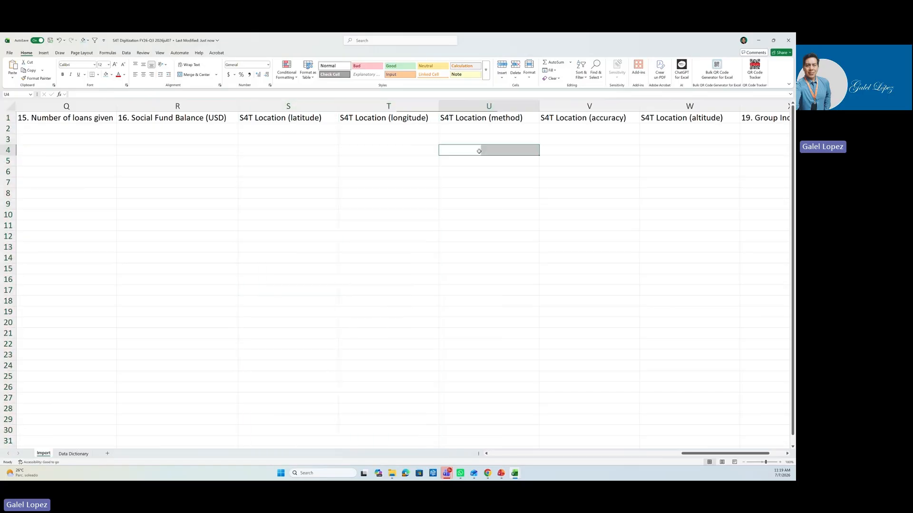
# - Fill the S4T Location method, accuracy and altitude columns (U, V and W) with light aqua
pyautogui.click(787, 454)
pyautogui.click(787, 454)
pyautogui.click(273, 107)
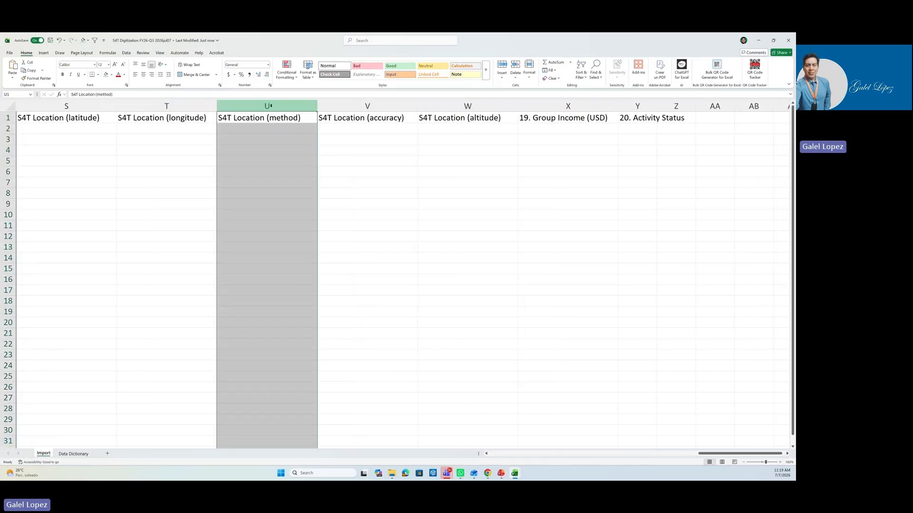
pyautogui.keyDown('ctrl'); pyautogui.click(341, 107); pyautogui.keyUp('ctrl')
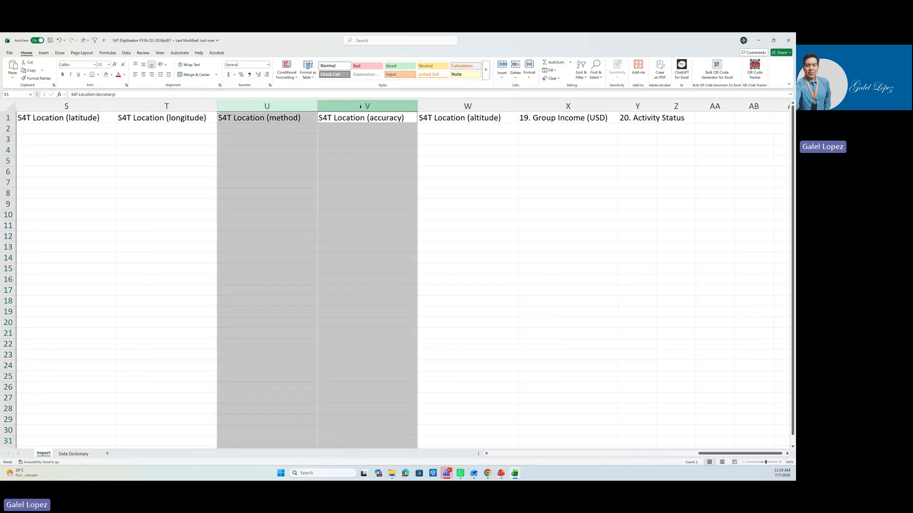
pyautogui.keyDown('ctrl'); pyautogui.click(436, 107); pyautogui.keyUp('ctrl')
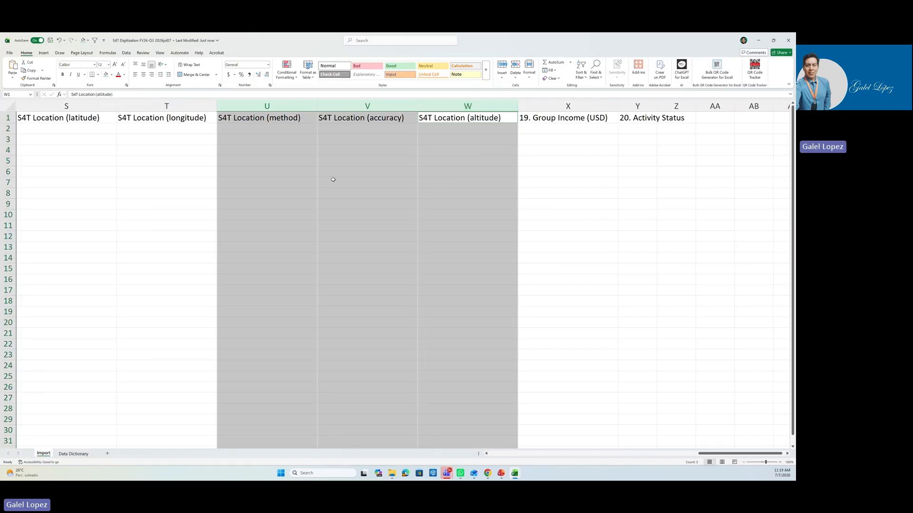
pyautogui.click(105, 75)
pyautogui.click(281, 195)
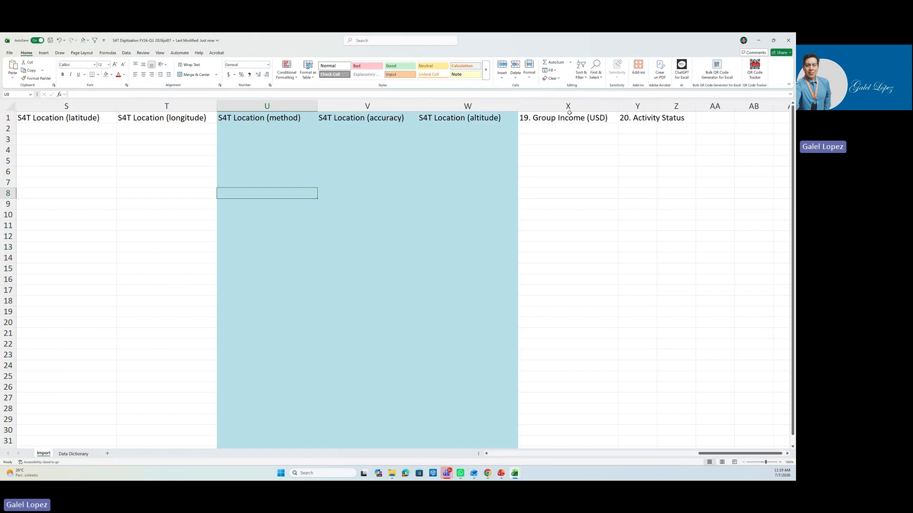
# - Widen column Y so the Activity Status header fits, and return to the start of the row
pyautogui.moveTo(656, 106); pyautogui.dragTo(708, 106)
pyautogui.click(656, 145)
pyautogui.click(463, 147)
pyautogui.press('Home')
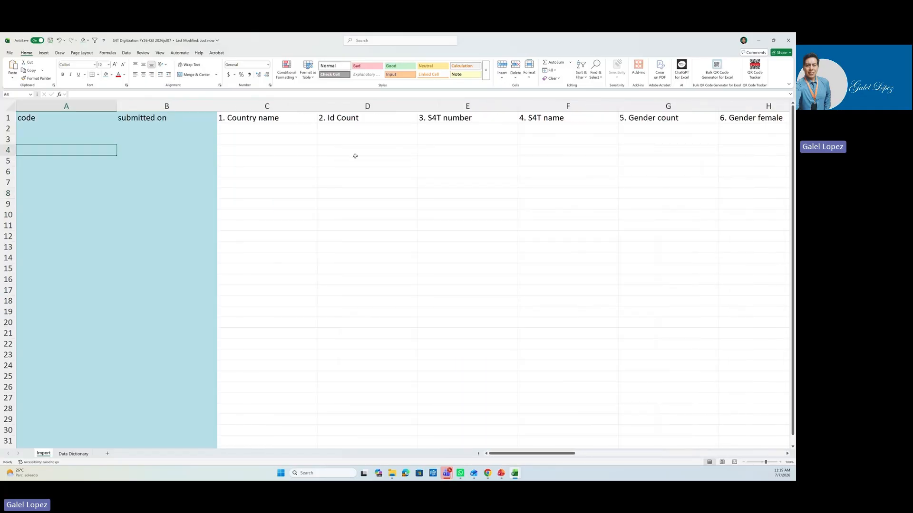
# - With C2 as the template's paste target, copy columns A to R from row 2 to the last record in the Saving Groups Digitization FY26 Q3 workbook
pyautogui.click(252, 129)
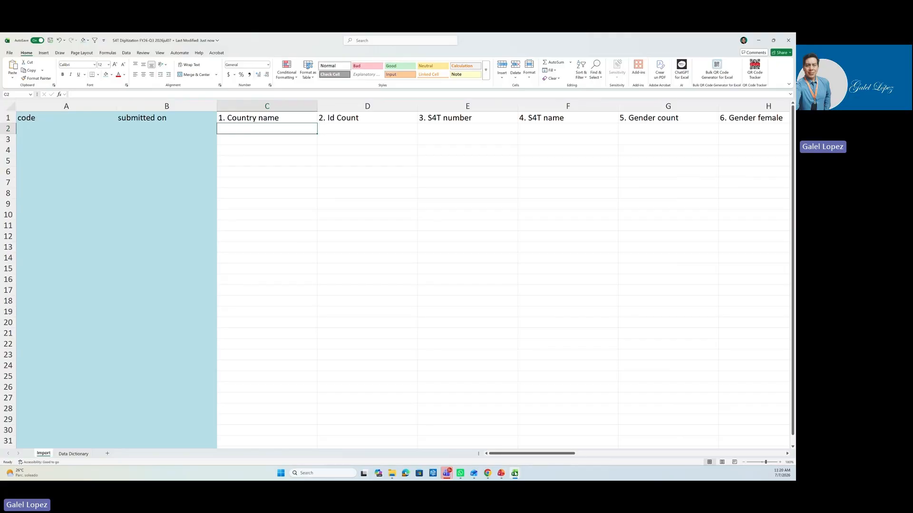
pyautogui.moveTo(514, 474)
pyautogui.click(478, 439)
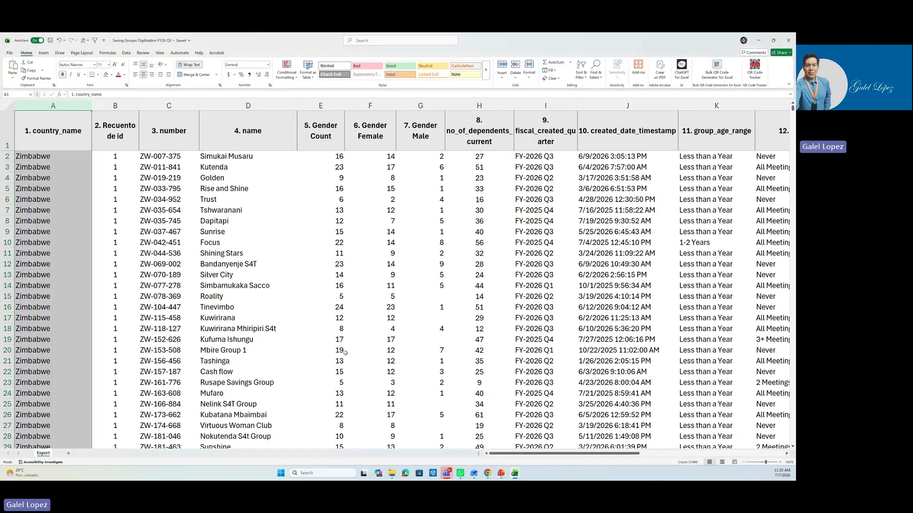
pyautogui.click(27, 156)
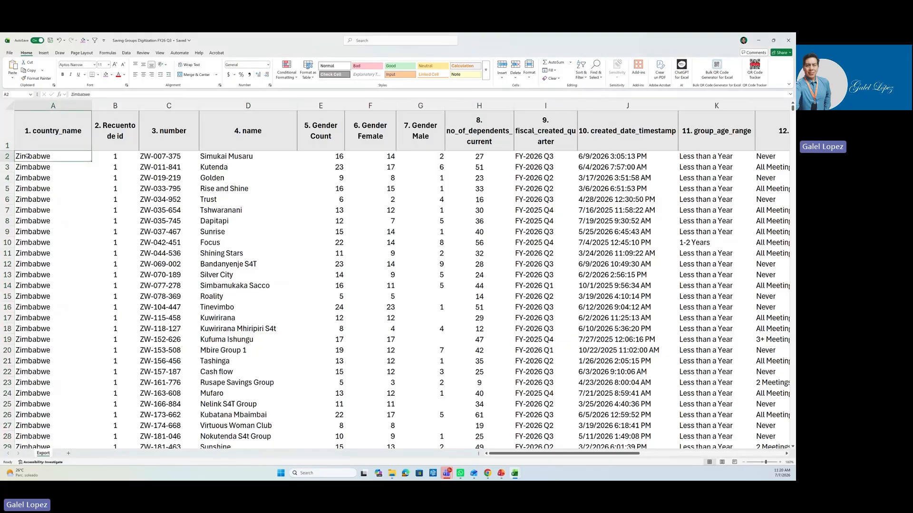
pyautogui.hotkey('ctrl', 'shift', 'Down')
pyautogui.hotkey('shift', 'Right')
pyautogui.hotkey('shift', 'Right')
pyautogui.hotkey('shift', 'Right')
pyautogui.hotkey('shift', 'Right')
pyautogui.hotkey('shift', 'Right')
pyautogui.hotkey('shift', 'Right')
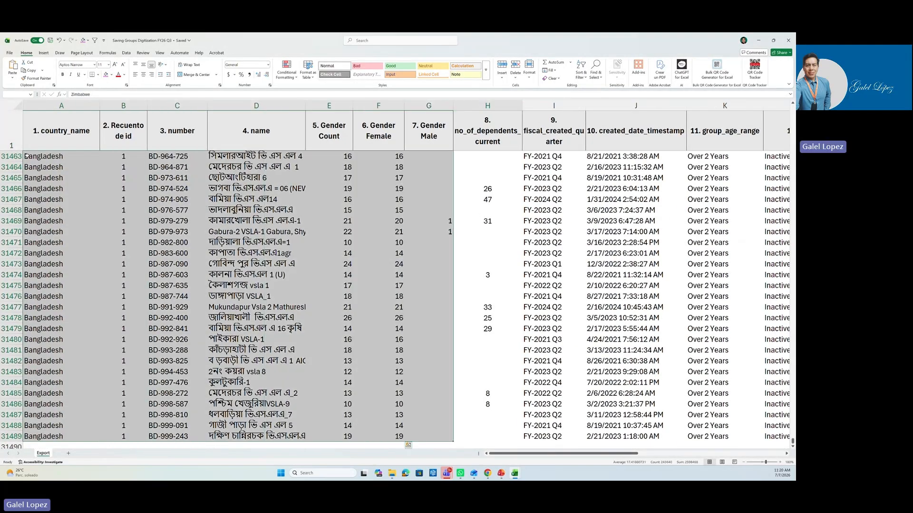
pyautogui.hotkey('shift', 'Right')
pyautogui.hotkey('shift', 'Right')
pyautogui.hotkey('shift', 'Right')
pyautogui.hotkey('shift', 'Right')
pyautogui.hotkey('shift', 'Right')
pyautogui.hotkey('shift', 'Right')
pyautogui.hotkey('shift', 'Right')
pyautogui.hotkey('shift', 'Right')
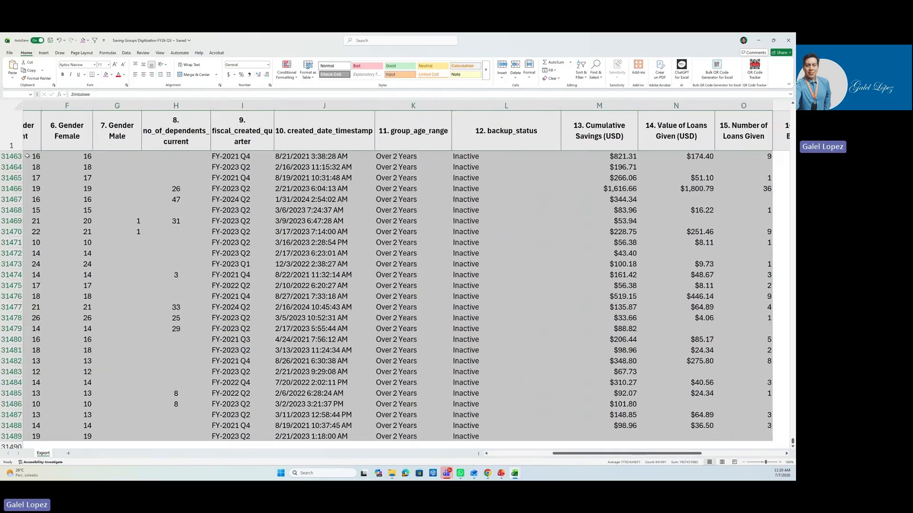
pyautogui.hotkey('shift', 'Right')
pyautogui.hotkey('shift', 'Right')
pyautogui.hotkey('shift', 'Right')
pyautogui.hotkey('shift', 'Right')
pyautogui.hotkey('shift', 'Left')
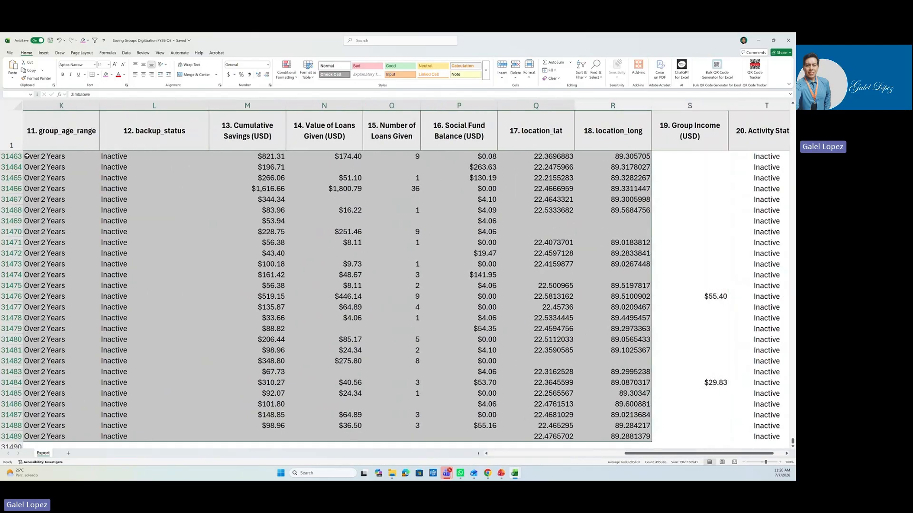
pyautogui.hotkey('shift', 'Left')
pyautogui.hotkey('shift', 'Right')
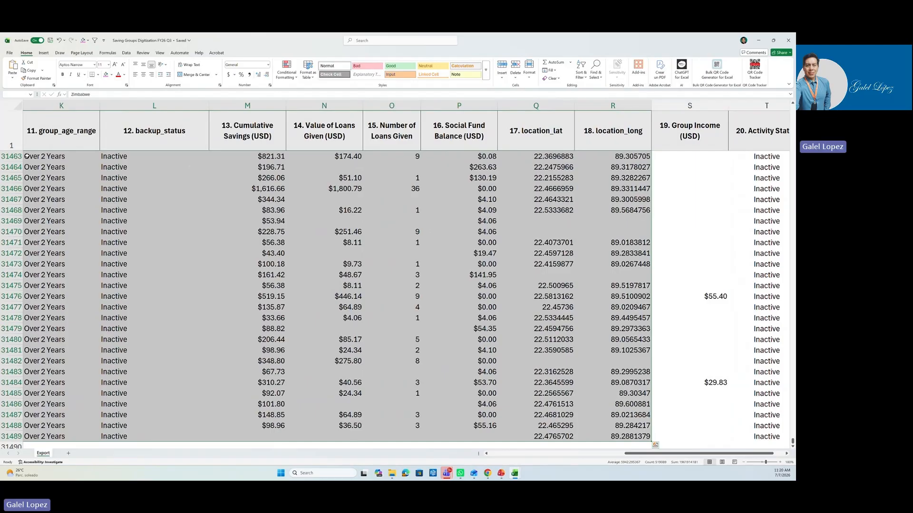
pyautogui.hotkey('ctrl', 'c')
# - Paste the copied records into the S4T Digitization template at C2 as values with source formatting
pyautogui.moveTo(516, 476)
pyautogui.click(549, 435)
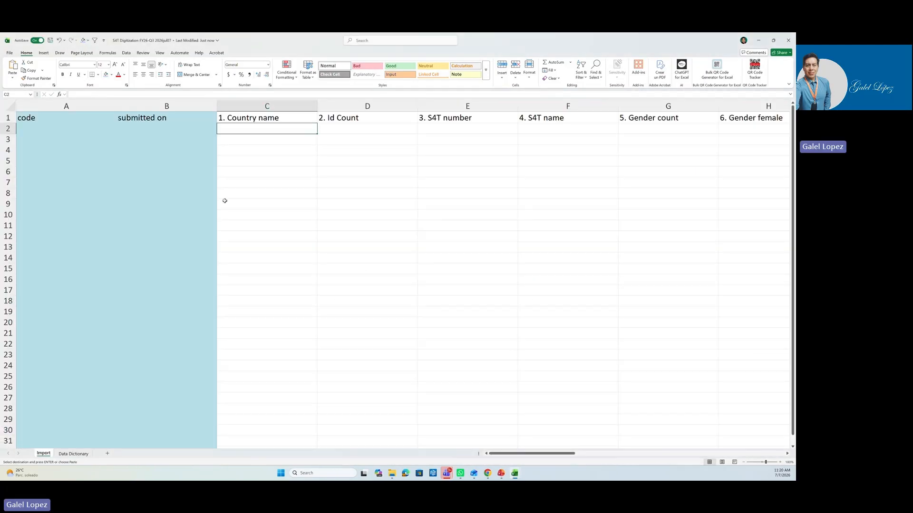
pyautogui.click(13, 78)
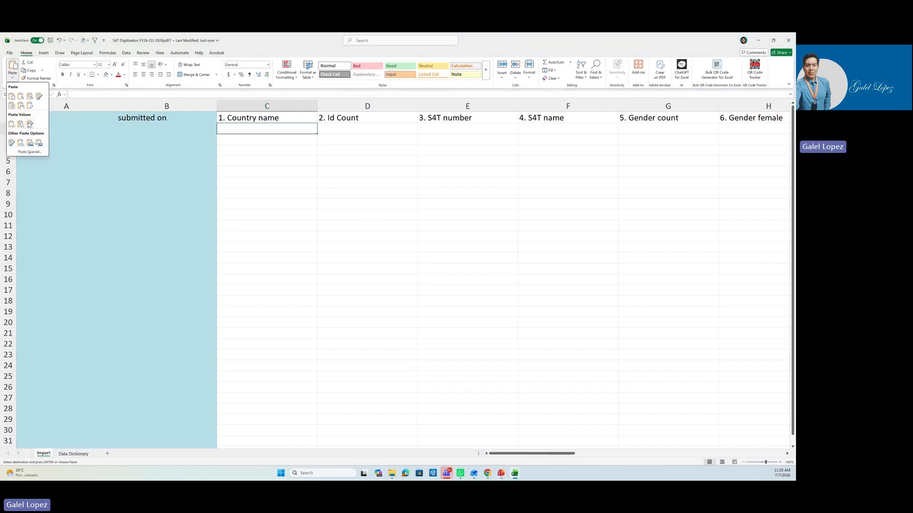
pyautogui.click(29, 124)
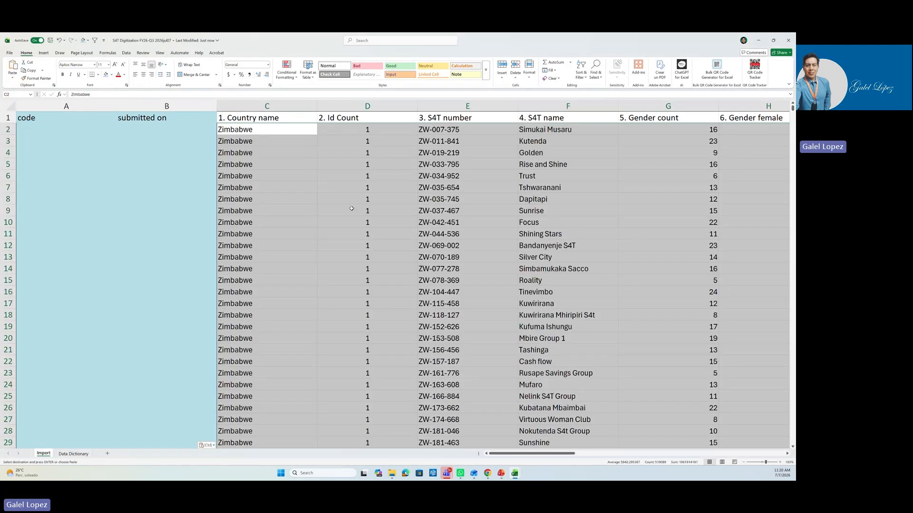
# - Check the pasted records against the template's headers along row 8, from Id Count to past Activity Status
pyautogui.click(337, 198)
pyautogui.press('Right')
pyautogui.press('Right')
pyautogui.press('Right')
pyautogui.press('Right')
pyautogui.press('Right')
pyautogui.press('Right')
pyautogui.press('Right')
pyautogui.press('Right')
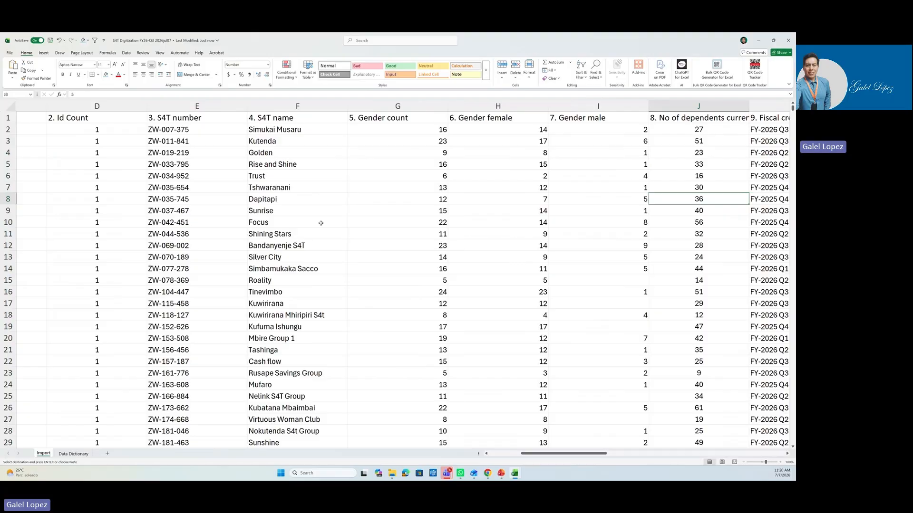
pyautogui.press('Right')
pyautogui.press('Right')
pyautogui.press('Right')
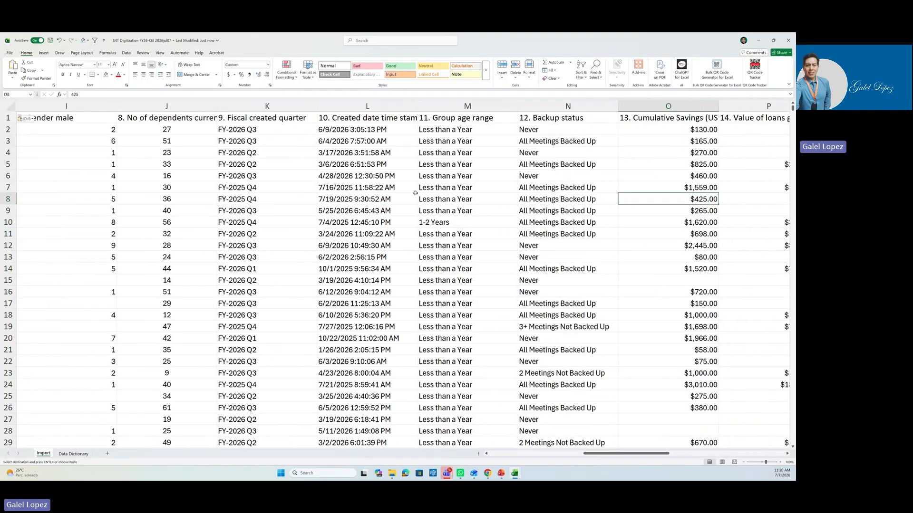
pyautogui.press('Right')
pyautogui.press('Right')
pyautogui.press('Right')
pyautogui.press('Right')
pyautogui.press('Right')
pyautogui.press('Right')
pyautogui.press('Right')
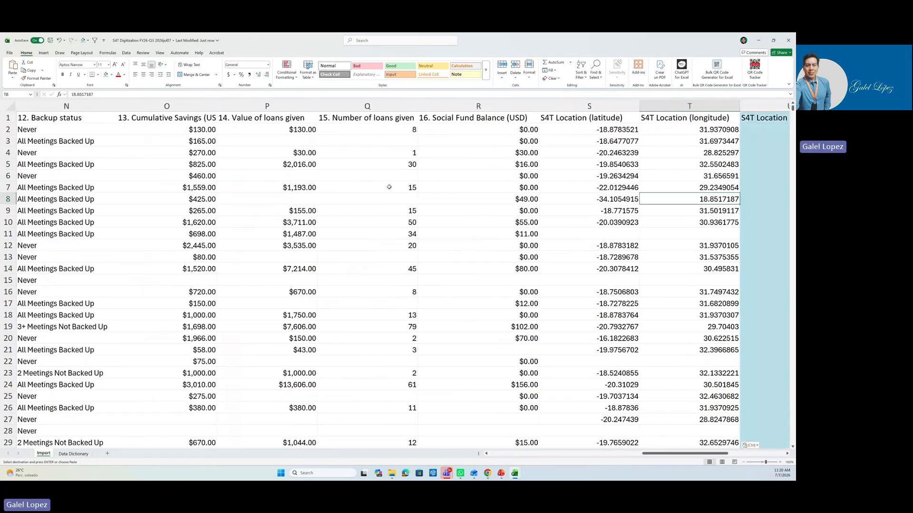
pyautogui.press('Right')
pyautogui.press('Right')
pyautogui.press('Right')
pyautogui.press('Right')
pyautogui.press('Right')
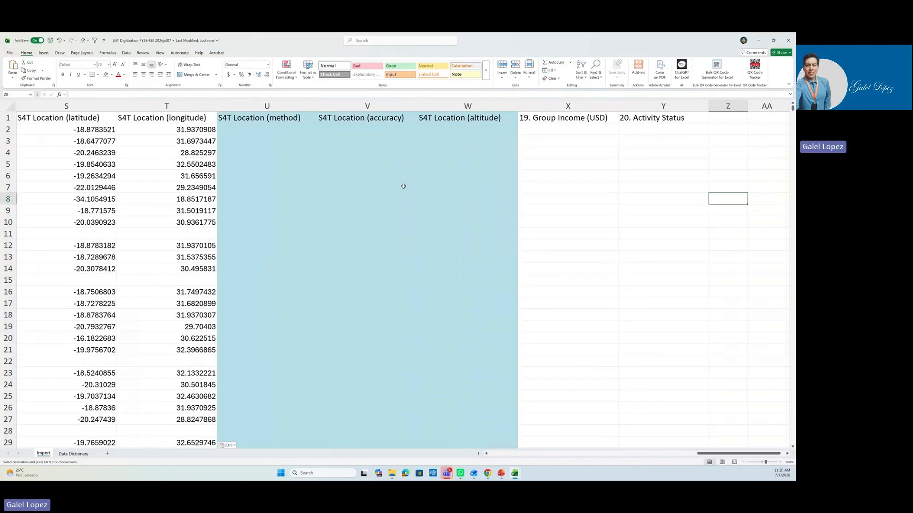
# - With X2 as the template's paste target, copy the Group Income and Activity Status cells S31463:T31489 from the Saving Groups Digitization workbook
pyautogui.click(603, 107)
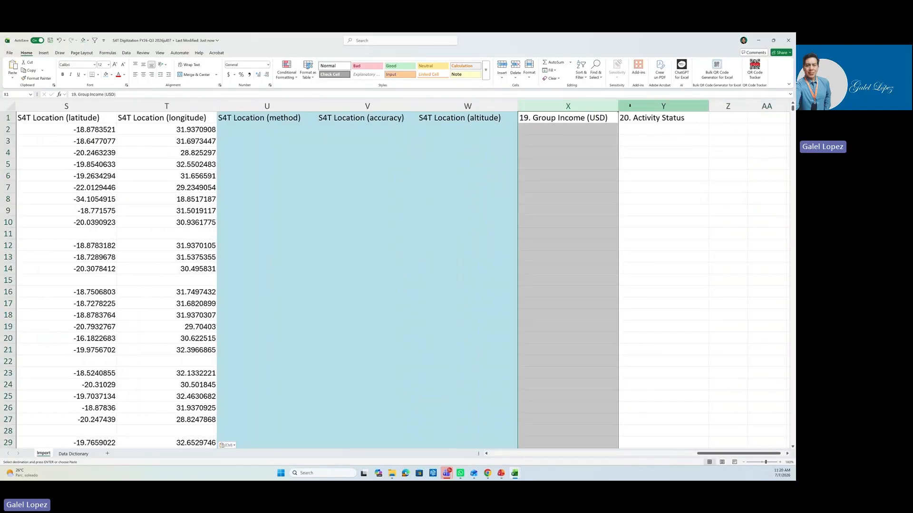
pyautogui.click(631, 107)
pyautogui.click(592, 128)
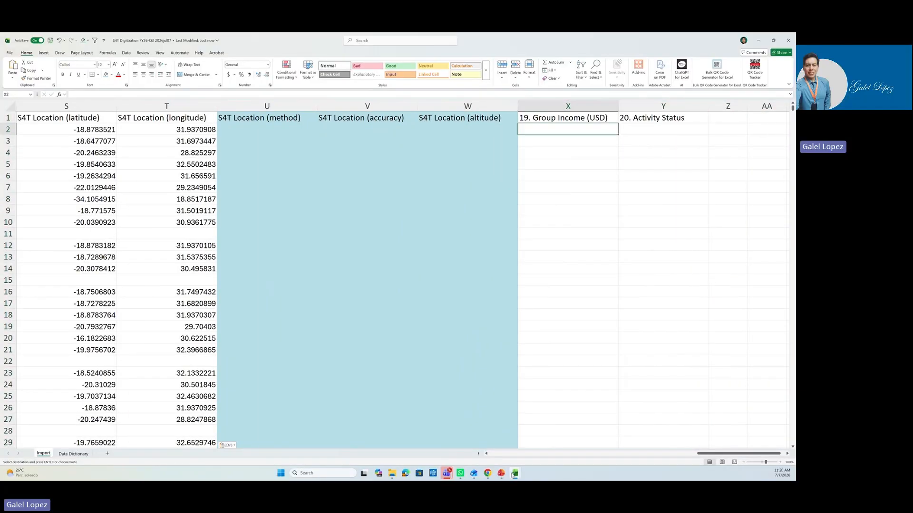
pyautogui.moveTo(514, 474)
pyautogui.click(547, 435)
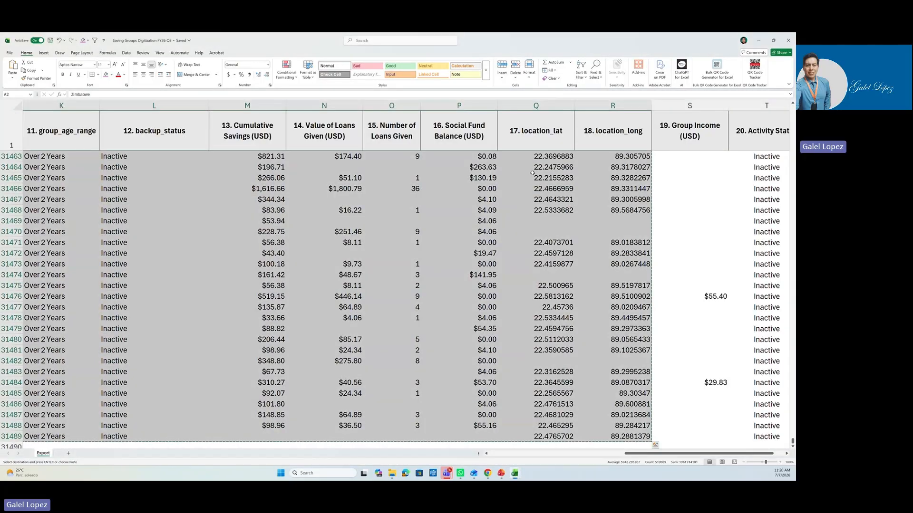
pyautogui.click(670, 192)
pyautogui.press('Right')
pyautogui.press('Right')
pyautogui.click(680, 156)
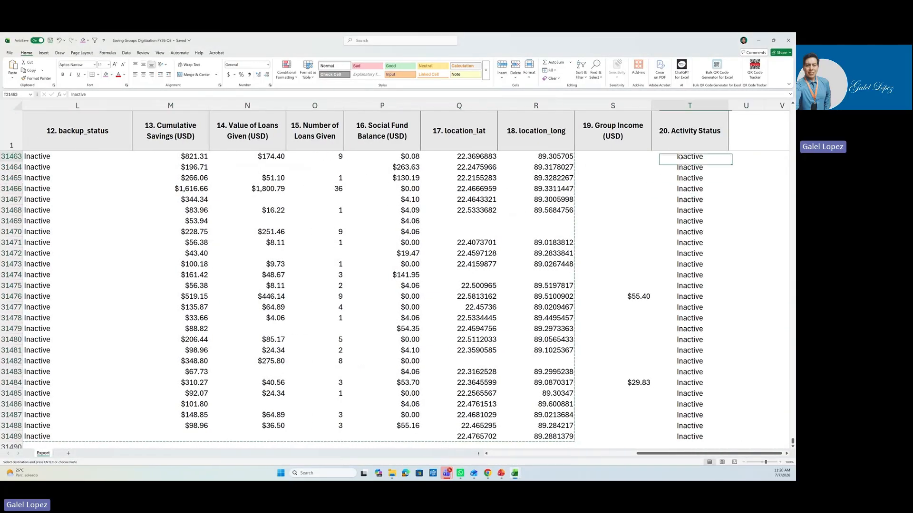
pyautogui.hotkey('shift', 'Down')
pyautogui.hotkey('shift', 'Down')
pyautogui.hotkey('shift', 'Down')
pyautogui.hotkey('shift', 'Down')
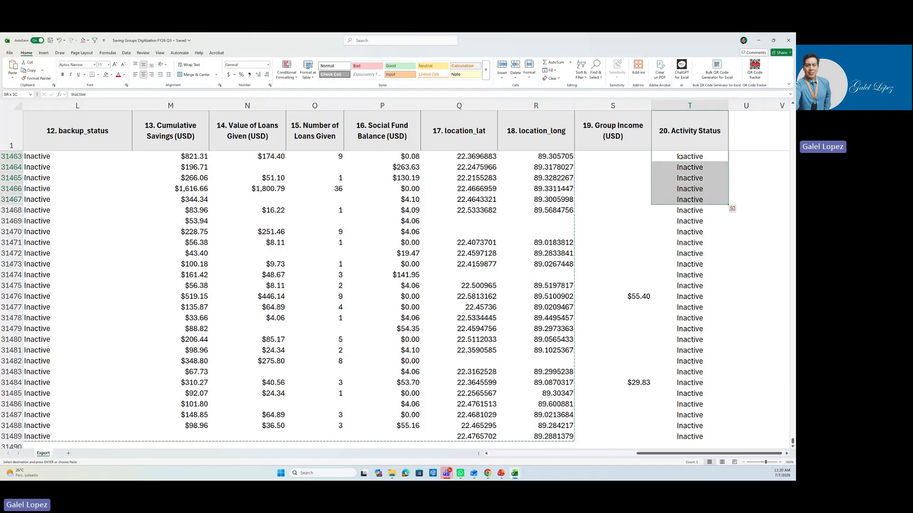
pyautogui.hotkey('ctrl', 'shift', 'Down')
pyautogui.hotkey('shift', 'Left')
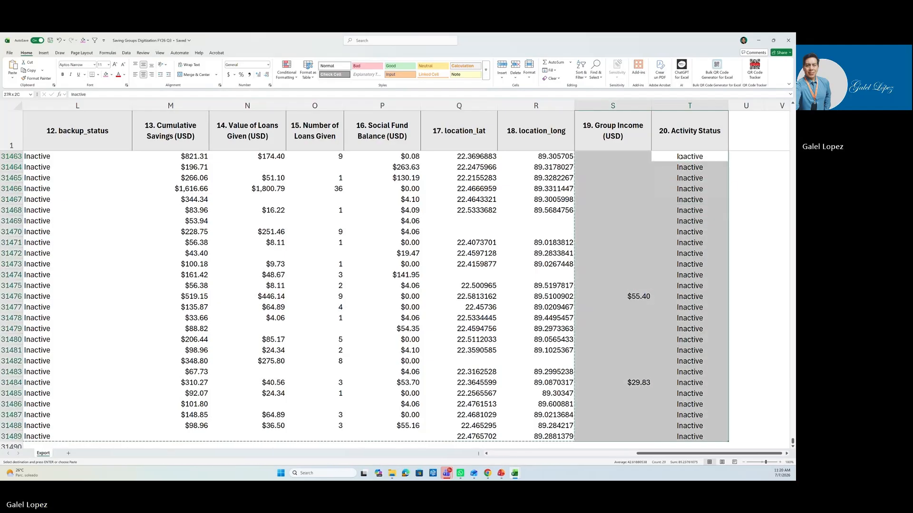
pyautogui.hotkey('ctrl', 'c')
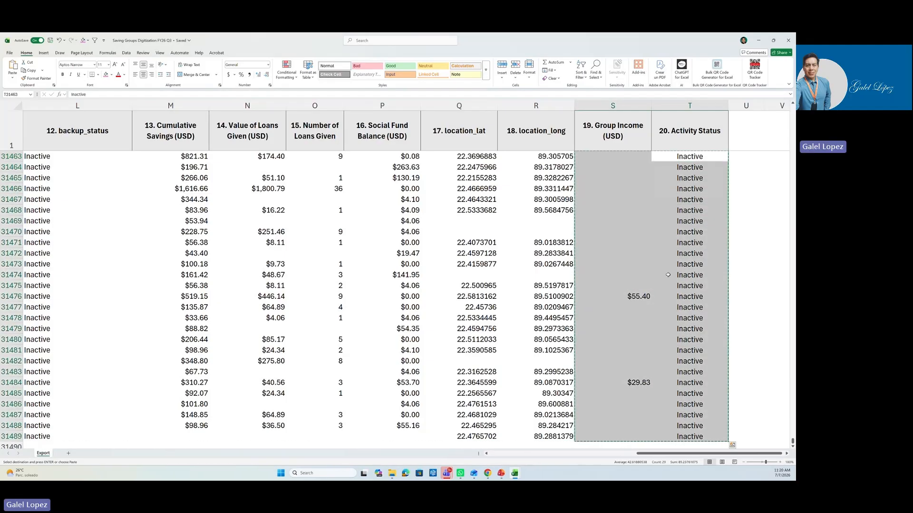
# - Paste the copied Group Income and Activity Status cells into the template at X2 as values with source formatting
pyautogui.click(517, 474)
pyautogui.click(554, 430)
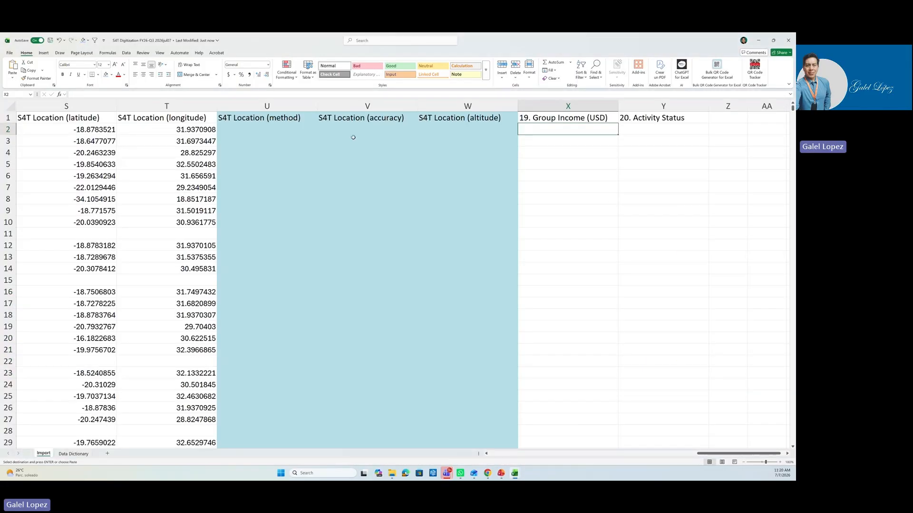
pyautogui.click(13, 76)
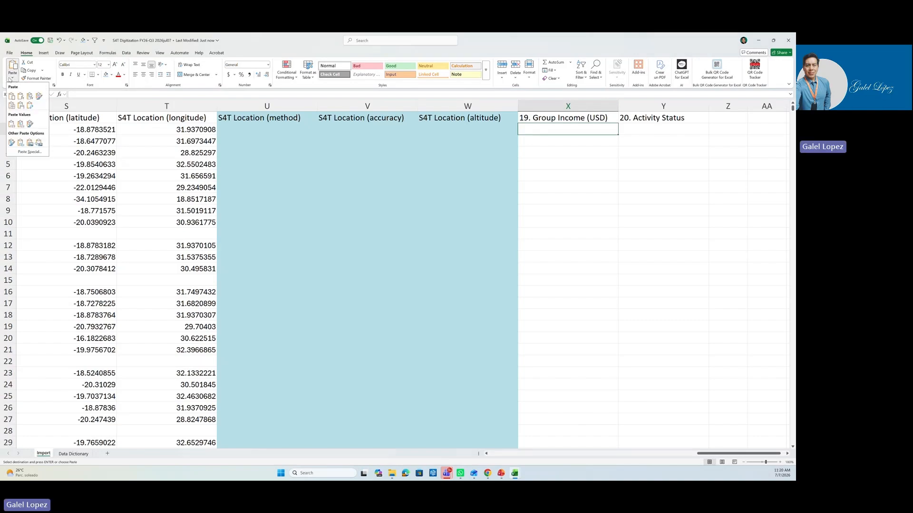
pyautogui.click(30, 124)
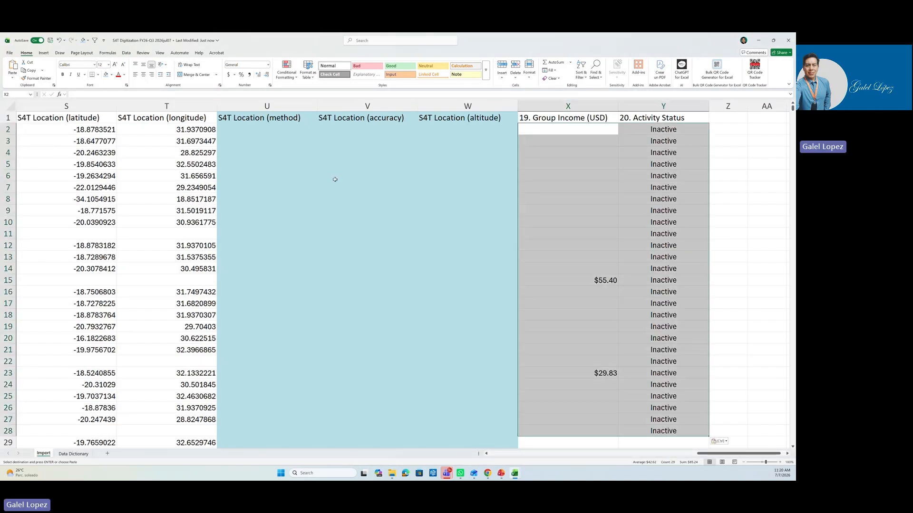
pyautogui.click(616, 366)
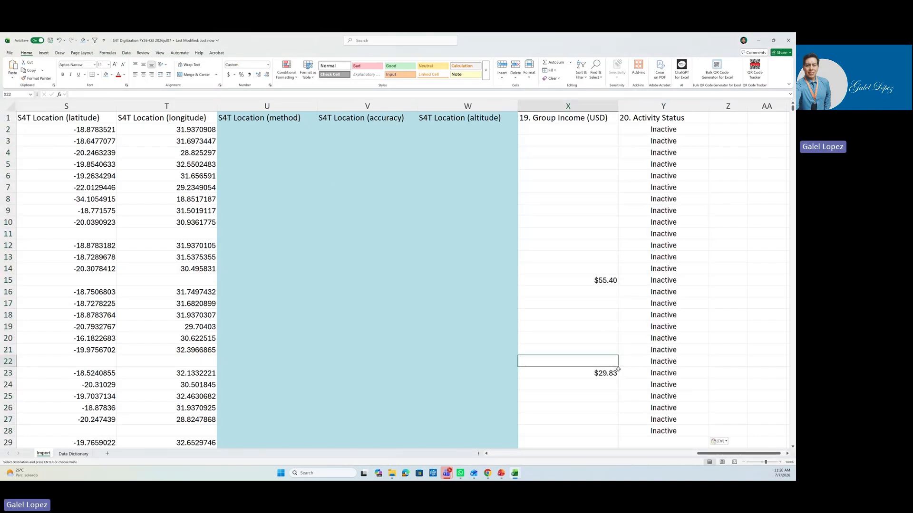
# - Switch to the Saving Groups Digitization workbook, select the last Activity Status cell T31489 and clear the previous copy range
pyautogui.click(514, 474)
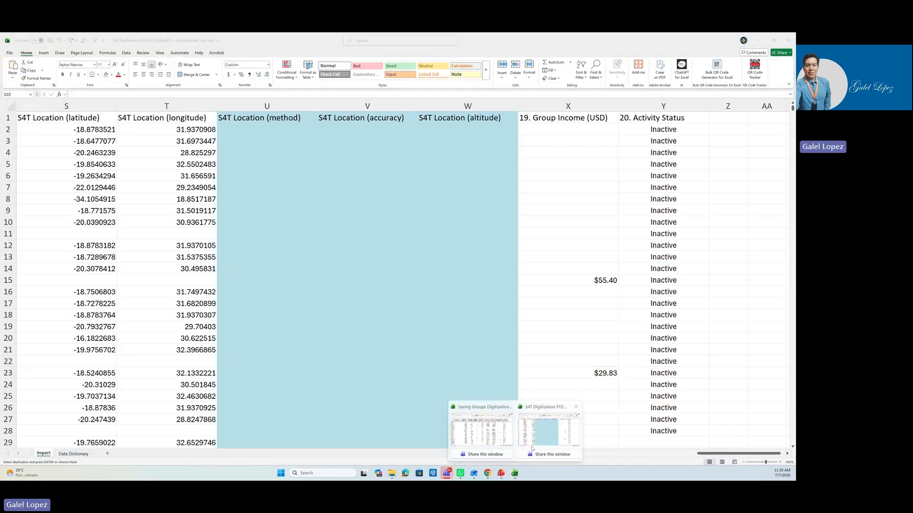
pyautogui.click(481, 430)
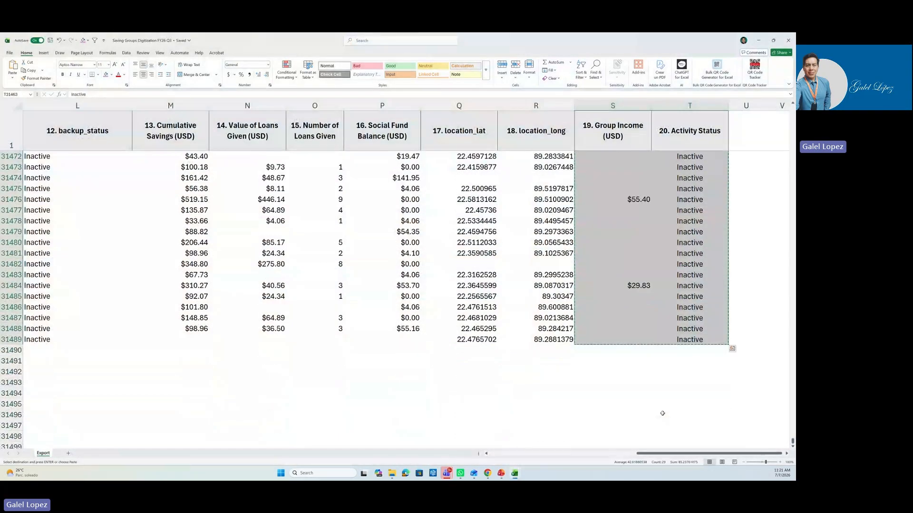
pyautogui.click(665, 404)
pyautogui.scroll(-8, 690, 380)
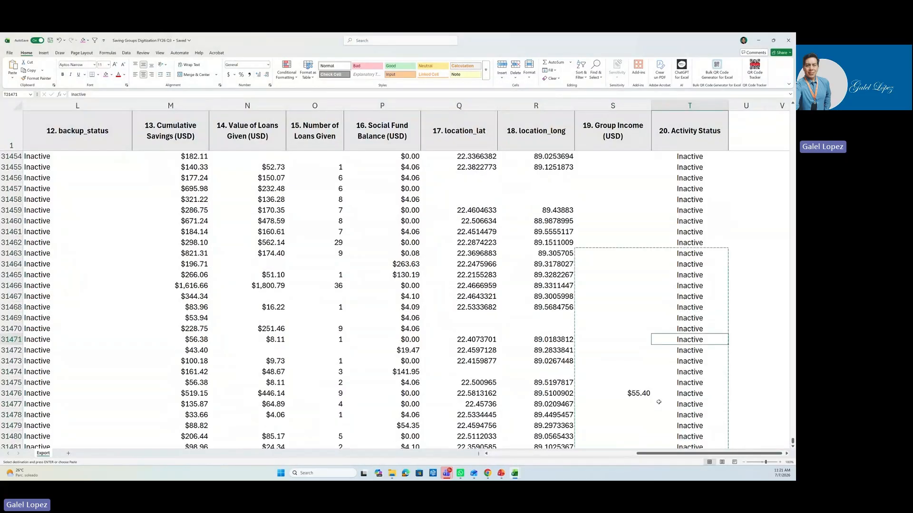
pyautogui.click(694, 341)
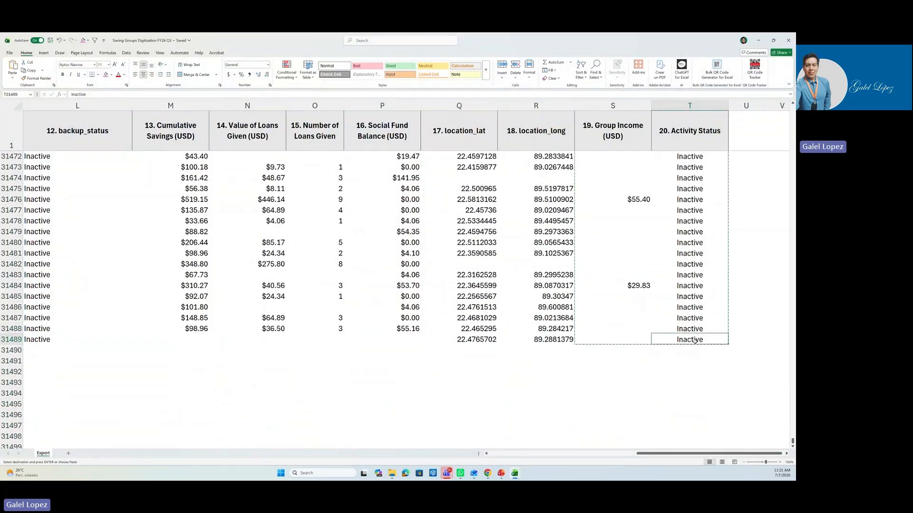
pyautogui.press('Escape')
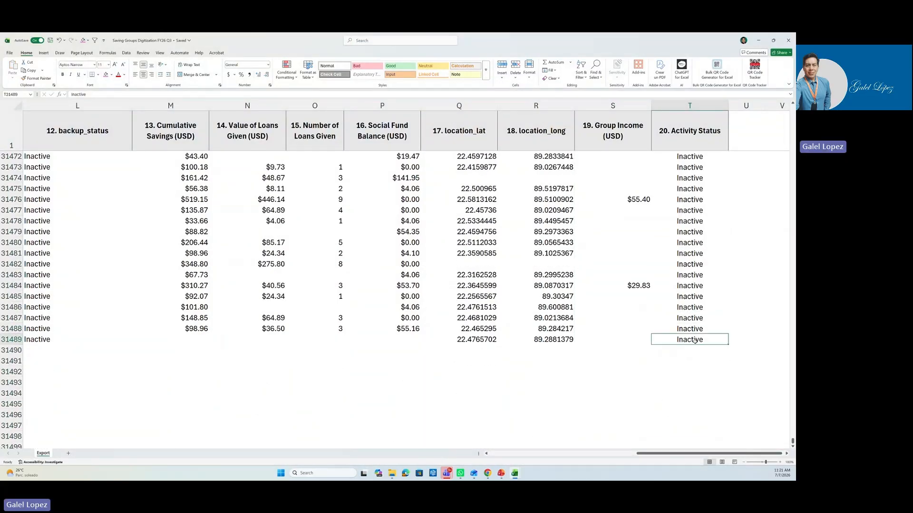
pyautogui.hotkey('ctrl', 'shift', 'Up')
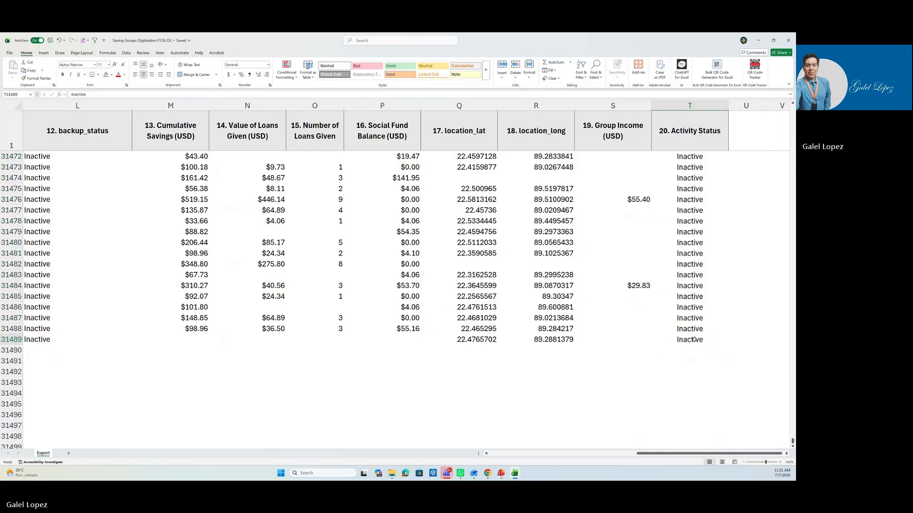
pyautogui.press('Left')
pyautogui.click(686, 333)
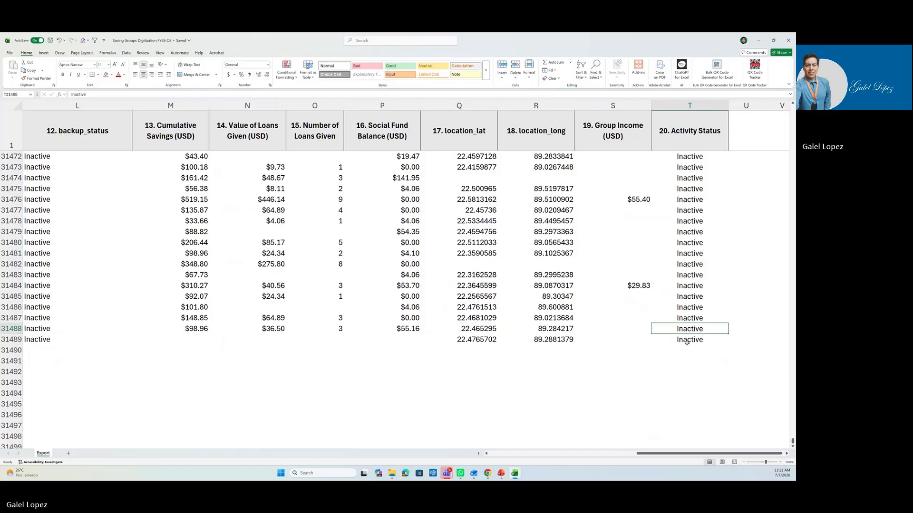
pyautogui.click(686, 340)
pyautogui.scroll(8, 686, 341)
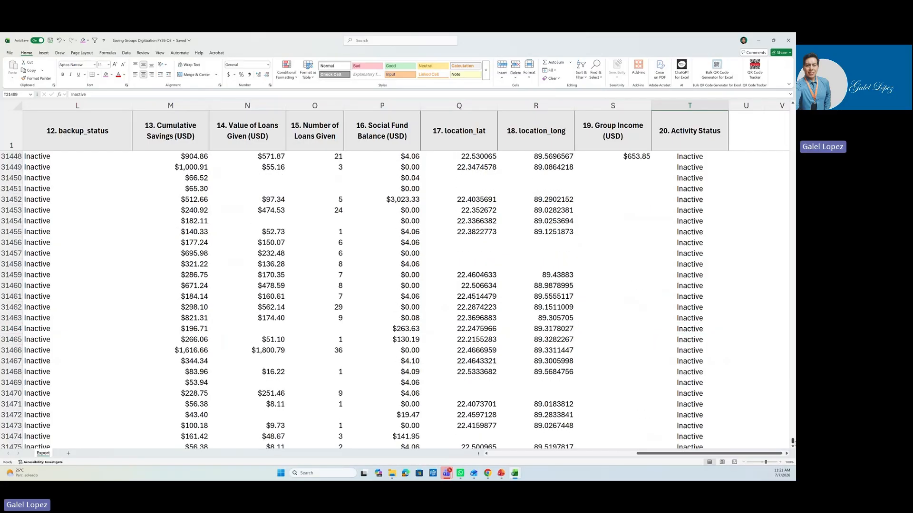
# - Copy all Group Income and Activity Status records, S2:T31489, from the Saving Groups Digitization workbook
pyautogui.moveTo(792, 442); pyautogui.dragTo(792, 108)
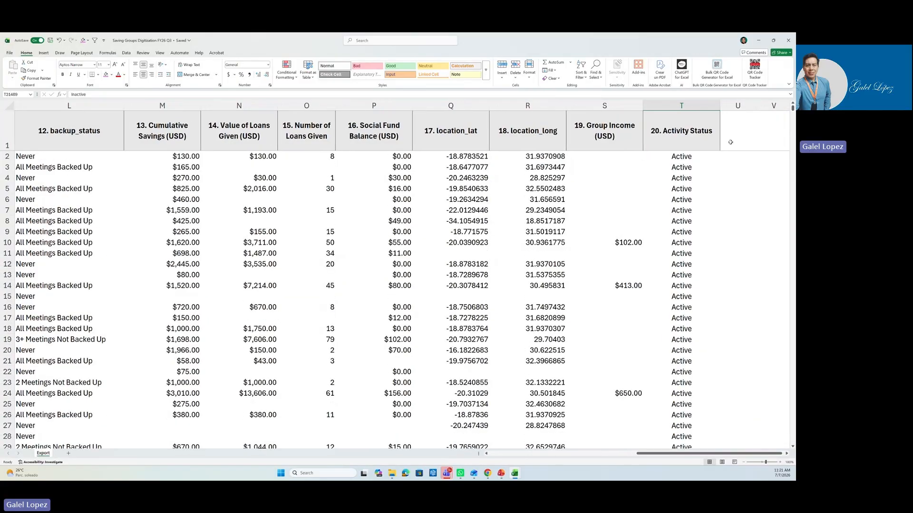
pyautogui.click(676, 156)
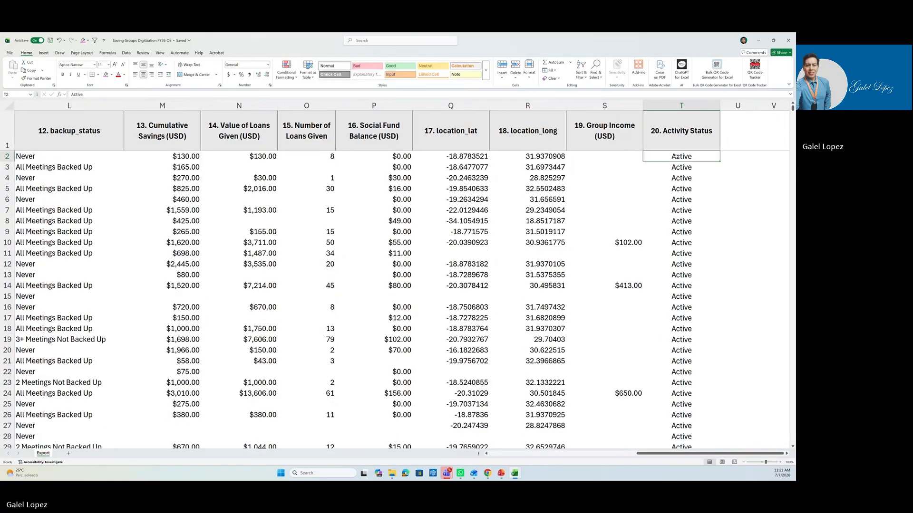
pyautogui.hotkey('ctrl', 'shift', 'Down')
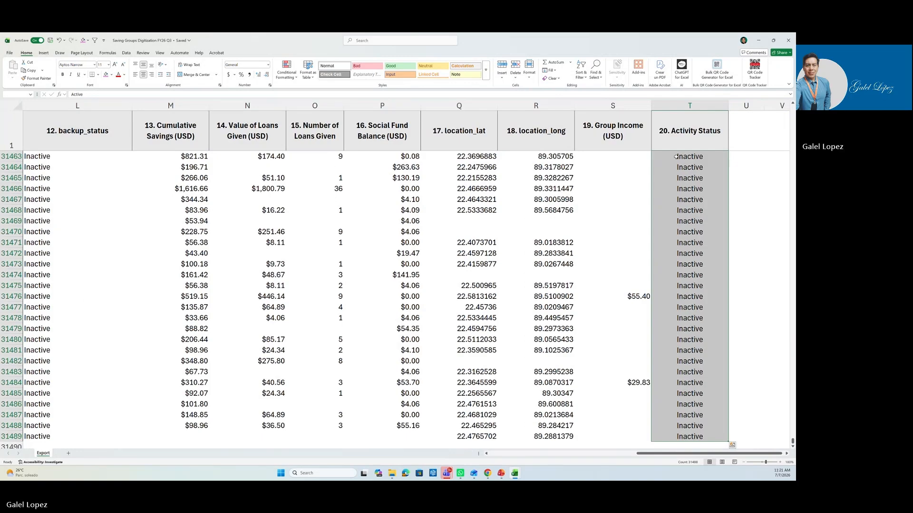
pyautogui.hotkey('shift', 'Left')
pyautogui.hotkey('shift', 'Left')
pyautogui.hotkey('shift', 'Right')
pyautogui.hotkey('shift', 'Right')
pyautogui.hotkey('shift', 'Left')
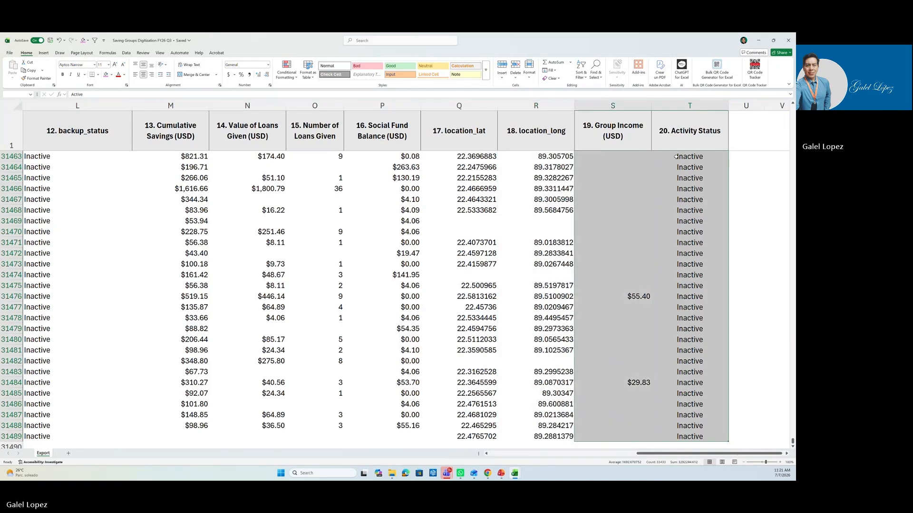
pyautogui.hotkey('ctrl', 'c')
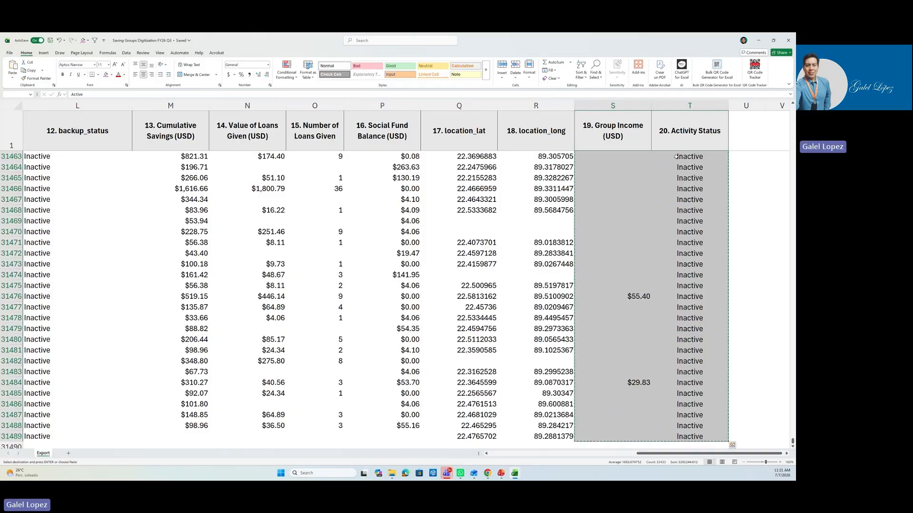
# - Paste the copied columns into the S4T Digitization template at X2 as values with source formatting, overwriting the earlier partial paste
pyautogui.click(515, 473)
pyautogui.click(557, 430)
pyautogui.moveTo(658, 130); pyautogui.dragTo(658, 302)
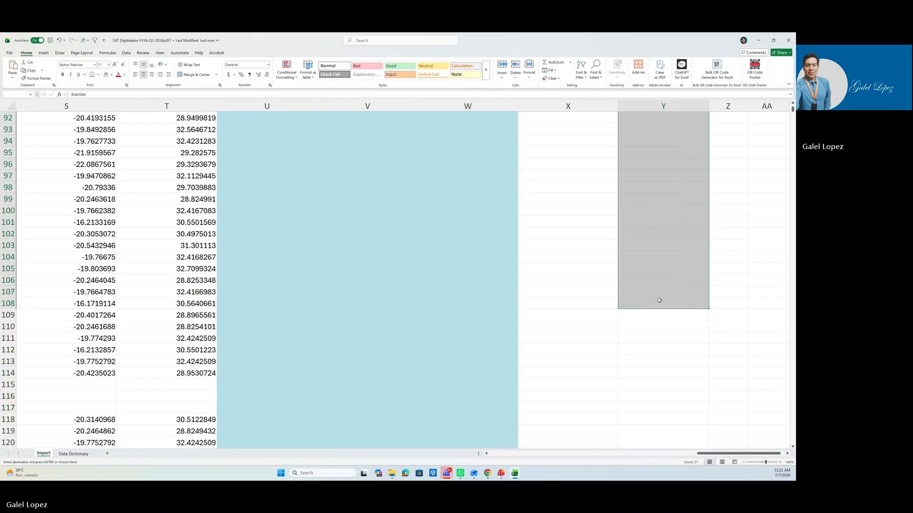
pyautogui.scroll(12, 625, 301)
pyautogui.scroll(18, 624, 296)
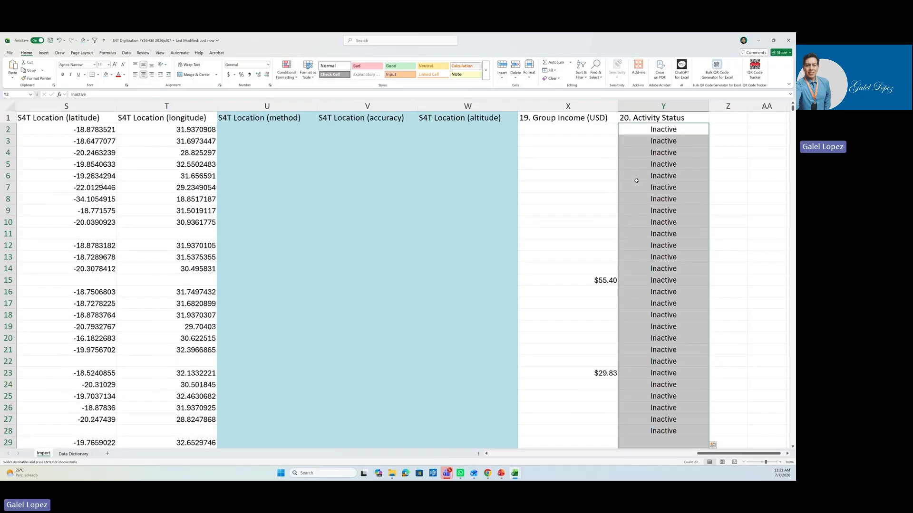
pyautogui.click(587, 131)
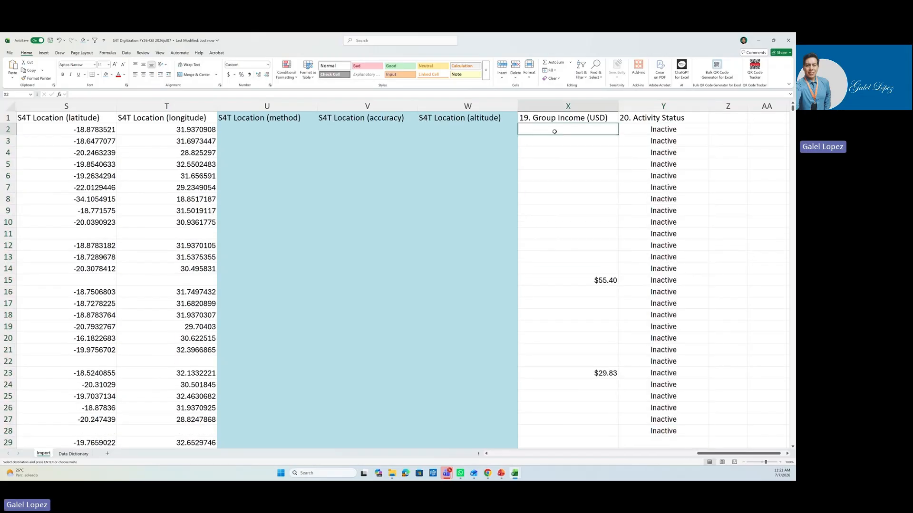
pyautogui.click(12, 78)
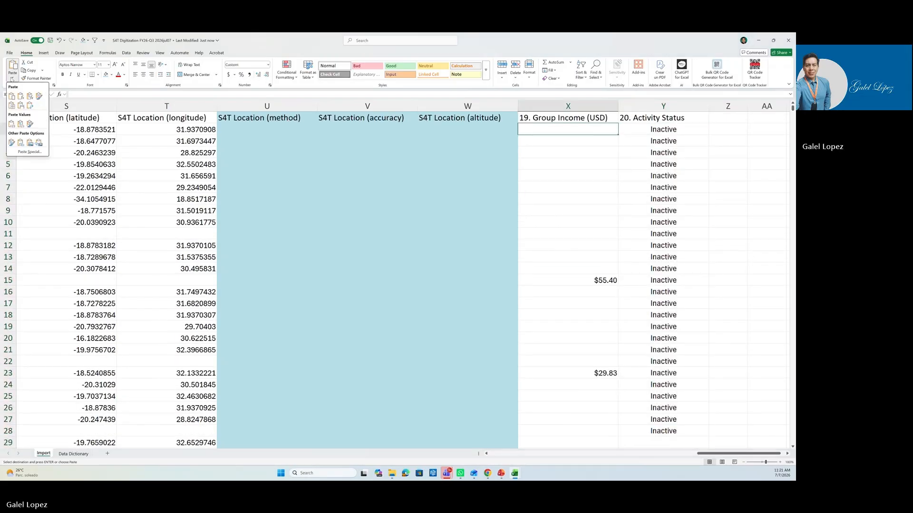
pyautogui.click(22, 125)
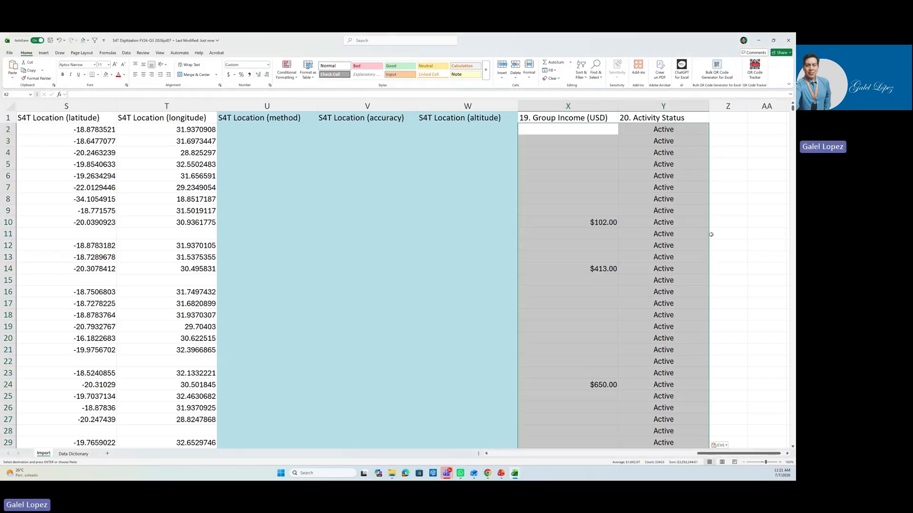
# - Check the pasted Group Income and Activity Status records down to around row 115, and the template's first columns
pyautogui.click(539, 169)
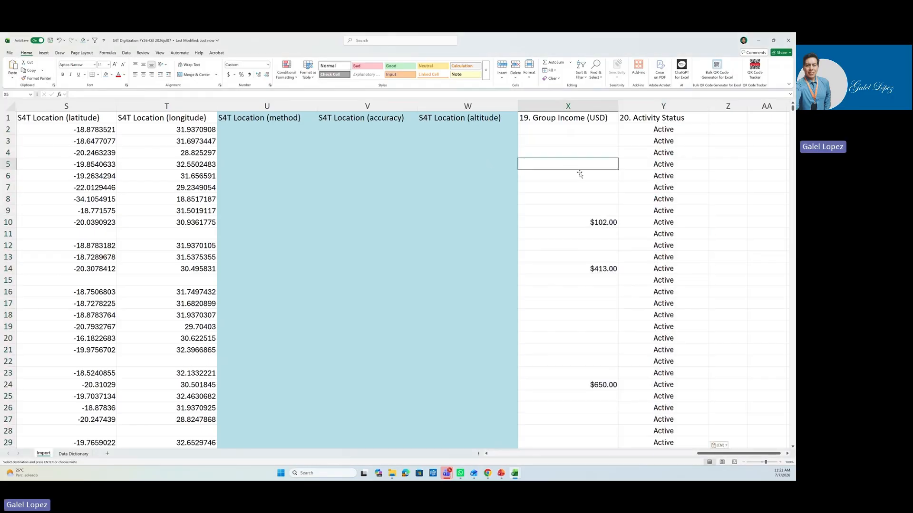
pyautogui.click(622, 195)
pyautogui.scroll(-6, 643, 272)
pyautogui.scroll(-20, 643, 272)
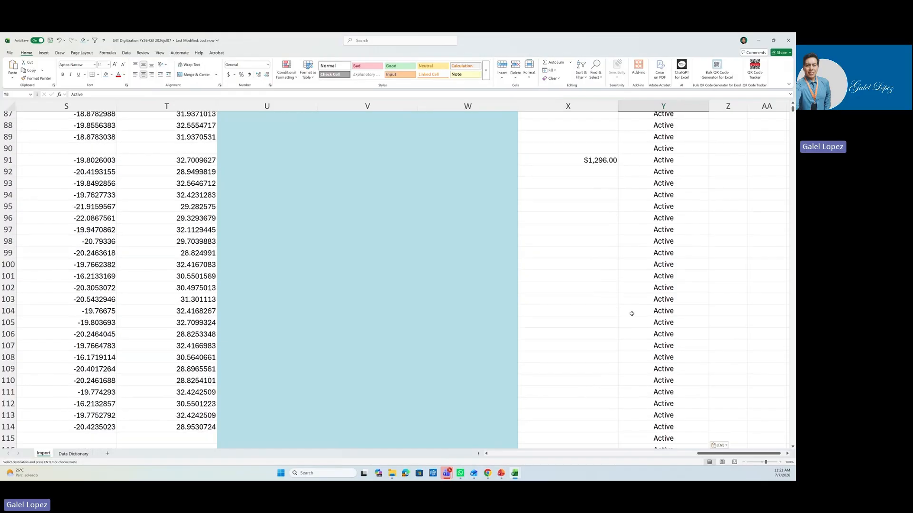
pyautogui.scroll(18, 611, 255)
pyautogui.scroll(19, 612, 255)
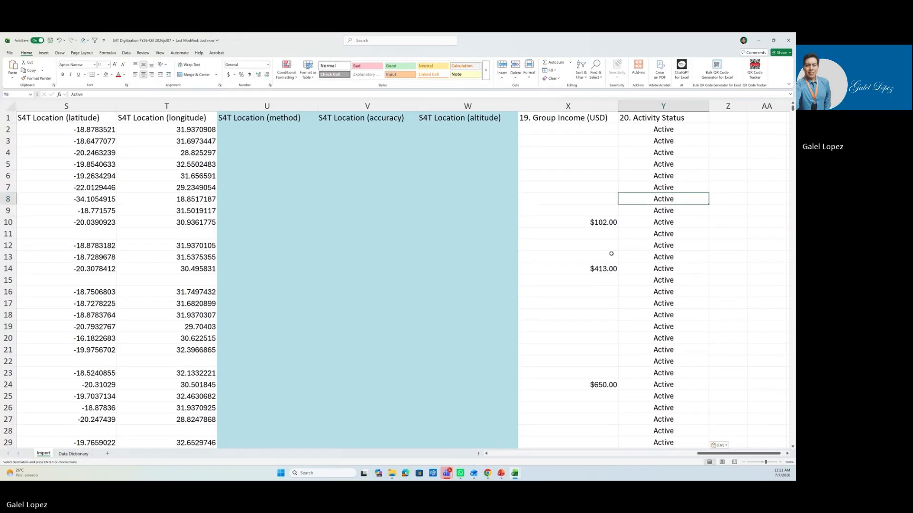
pyautogui.press('Left')
pyautogui.press('Left')
pyautogui.press('Left')
pyautogui.press('Home')
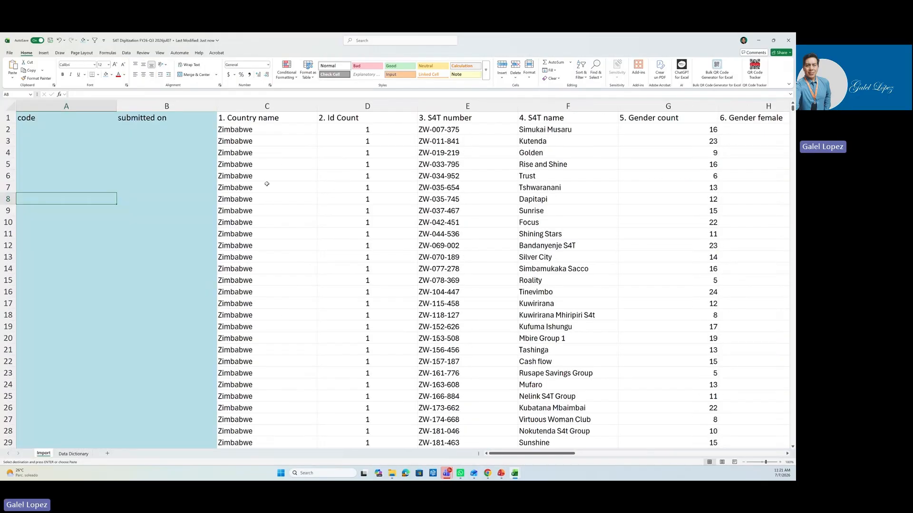
# - Save the S4T Digitization template, and close both it and the Saving Groups Digitization workbook
pyautogui.press('Escape')
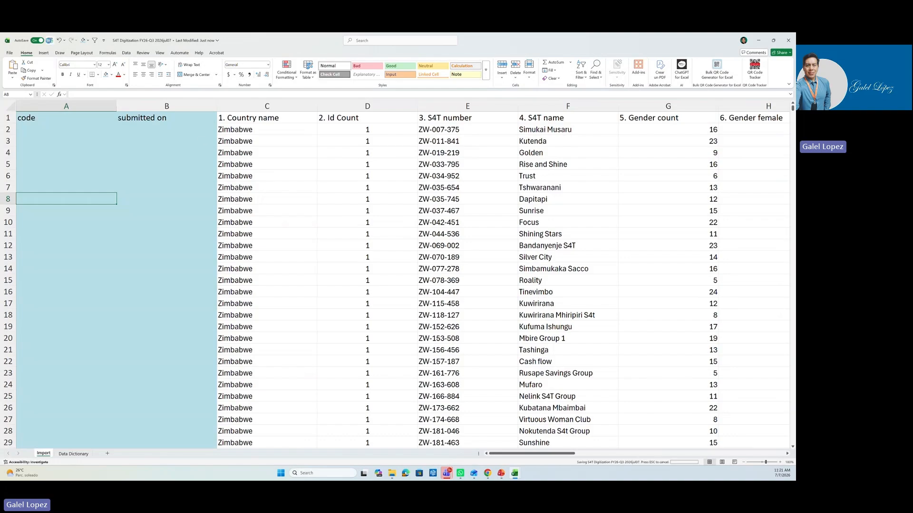
pyautogui.click(790, 41)
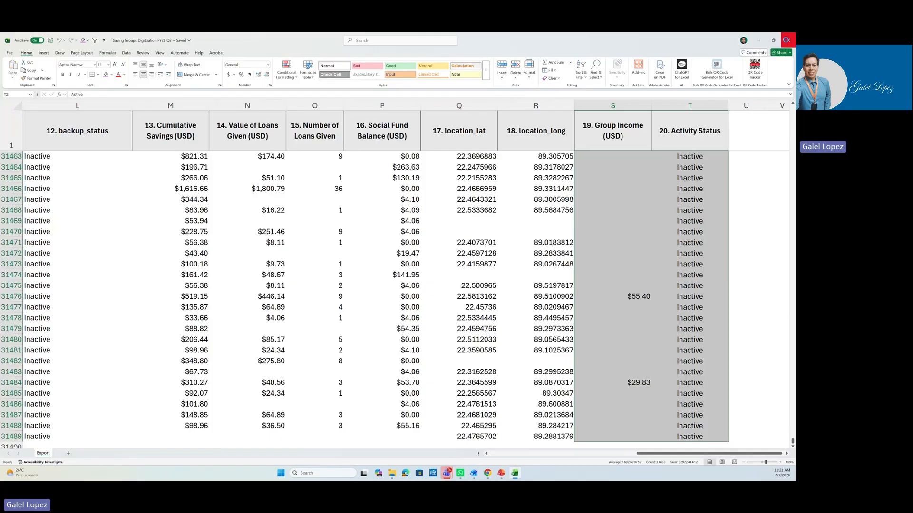
pyautogui.click(789, 40)
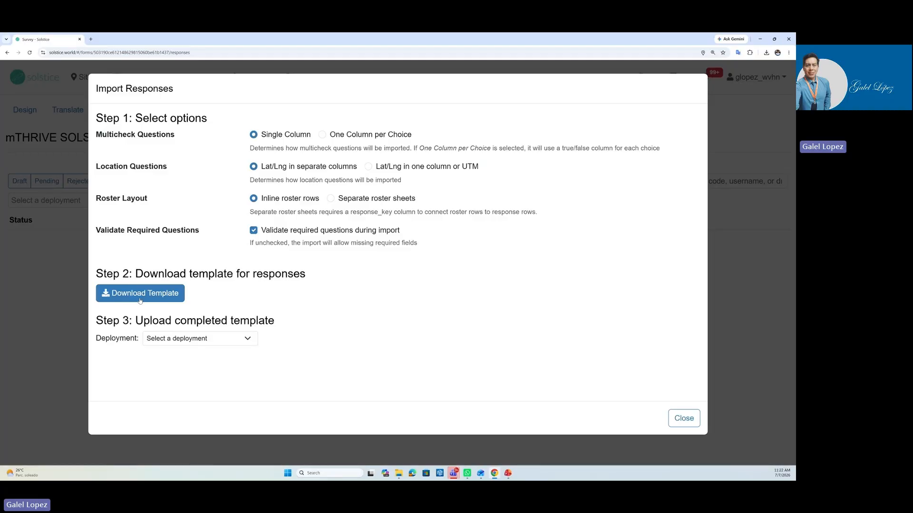
# - In Solstice's response import dialog, choose the S4T Insider FY26-Q3 2026jul07 deployment for the completed template
pyautogui.moveTo(97, 321); pyautogui.dragTo(276, 322)
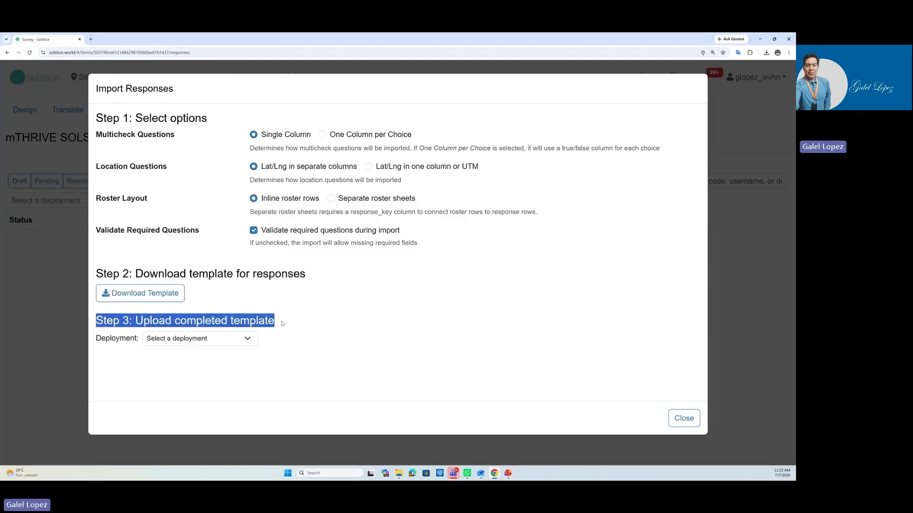
pyautogui.click(176, 362)
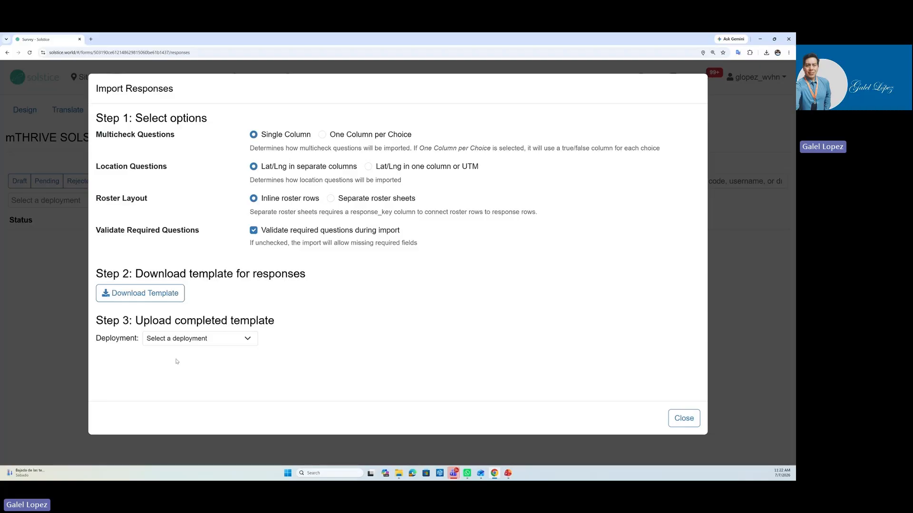
pyautogui.click(226, 342)
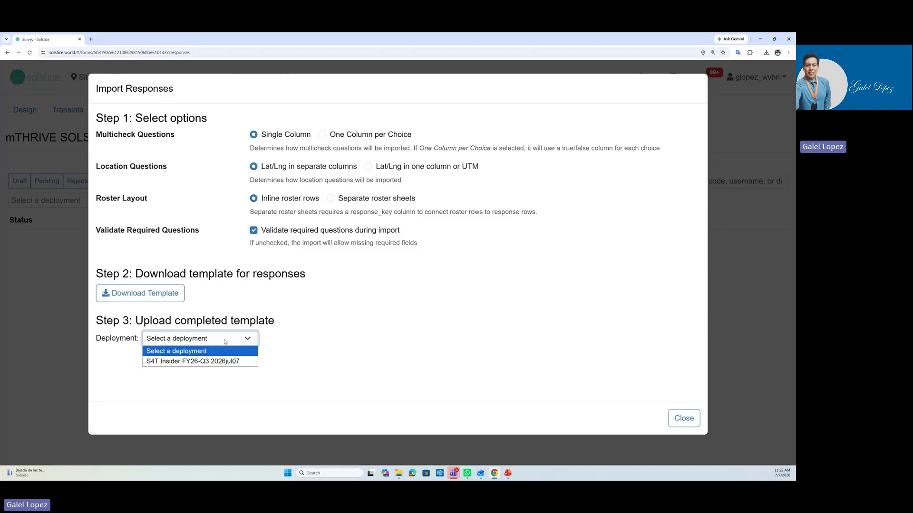
pyautogui.click(171, 362)
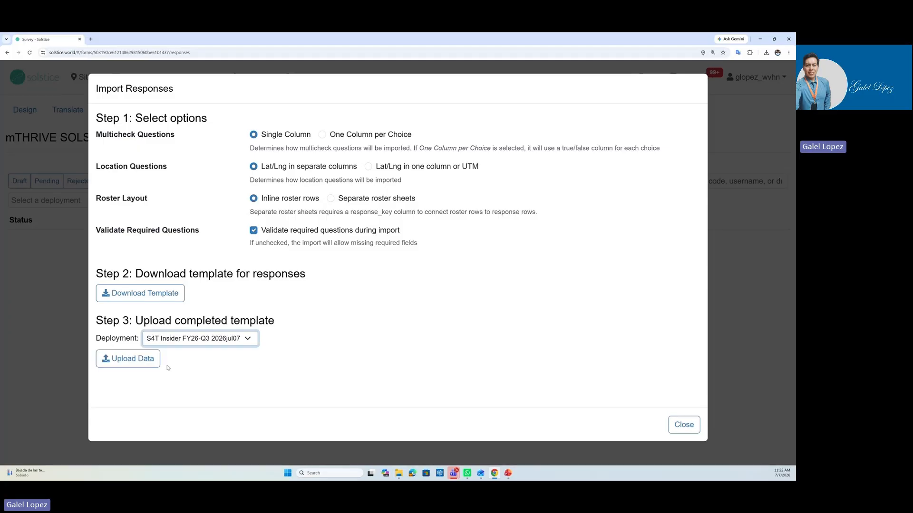
# - Upload the completed template file S4T Digitization FY26-Q3 2026jul07 from the Desktop folder
pyautogui.click(120, 361)
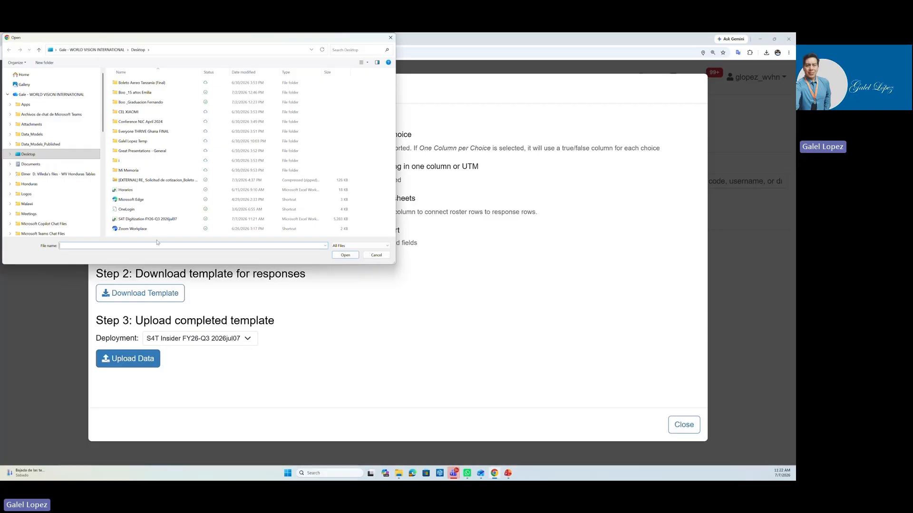
pyautogui.click(132, 220)
pyautogui.click(345, 256)
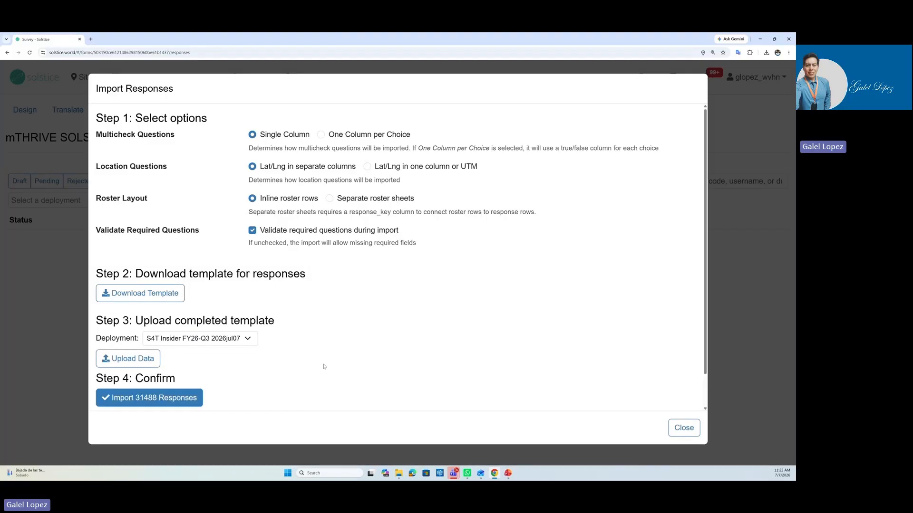
# - Confirm the import of the uploaded responses and follow its progress
pyautogui.scroll(-1, 240, 402)
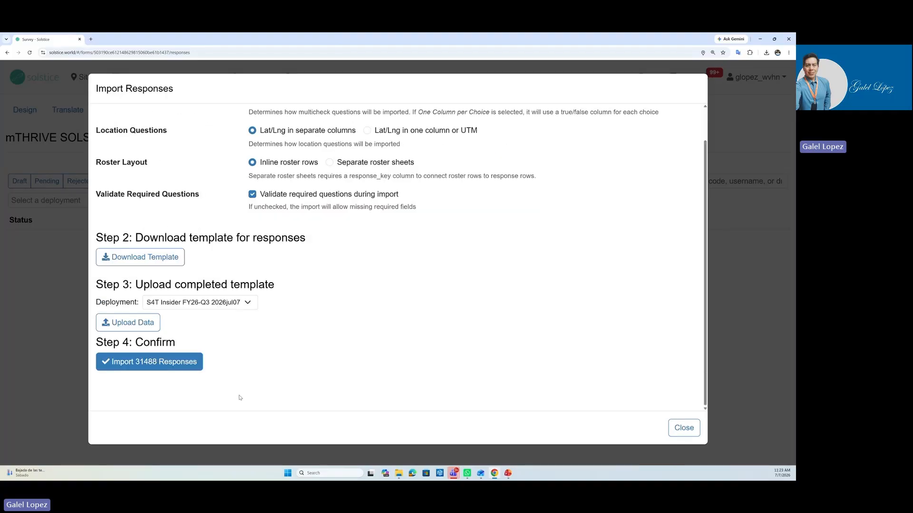
pyautogui.click(166, 364)
pyautogui.scroll(-1, 242, 372)
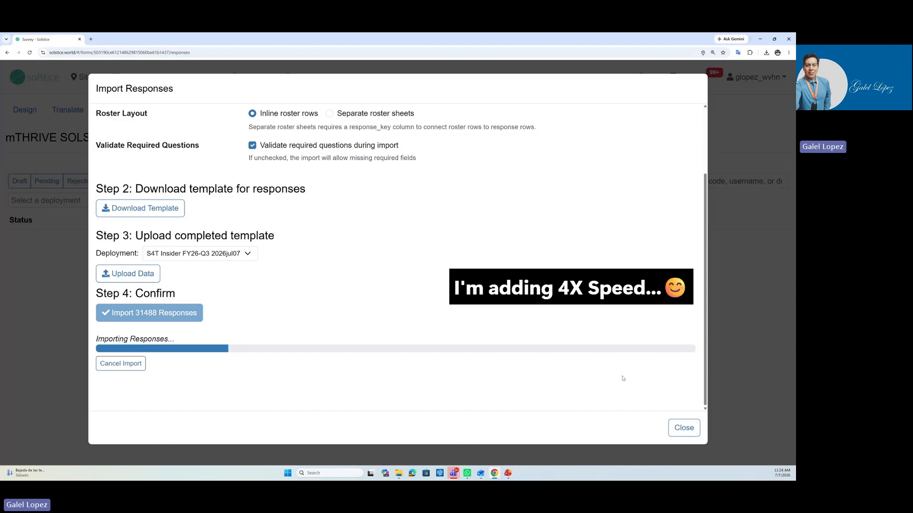
pyautogui.scroll(1, 243, 194)
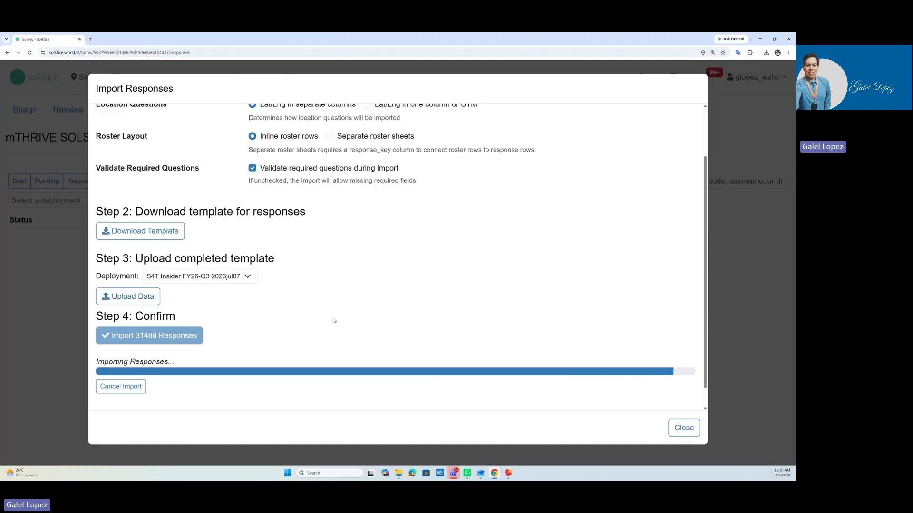
pyautogui.scroll(2, 334, 320)
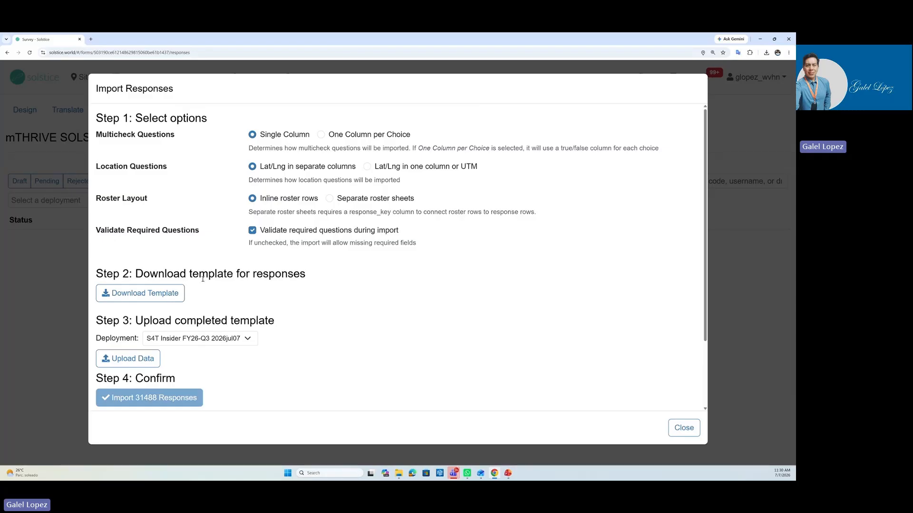
# - Close the import dialog, refresh the survey's response list and look through the imported responses
pyautogui.scroll(-3, 203, 278)
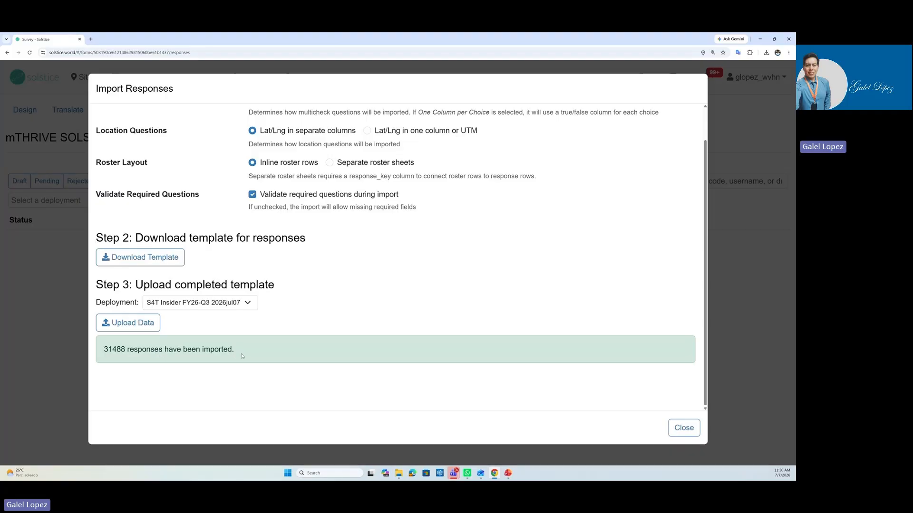
pyautogui.click(680, 430)
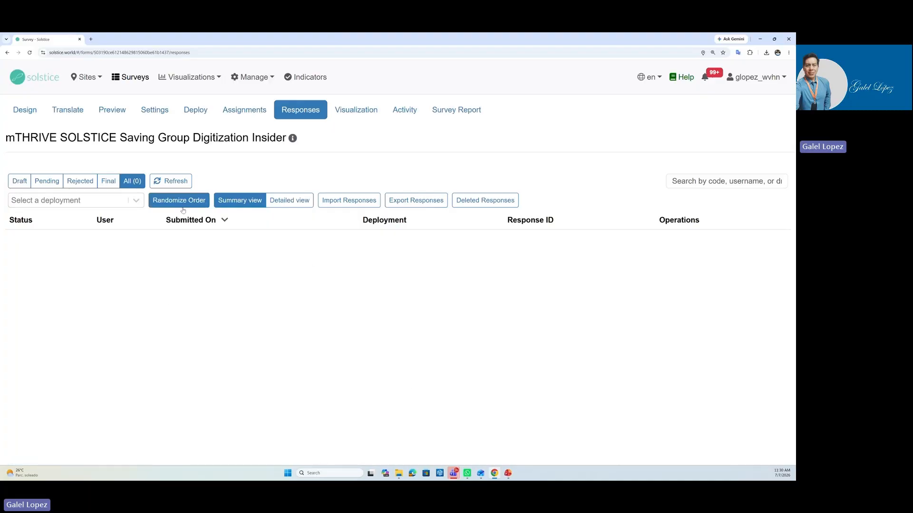
pyautogui.click(171, 183)
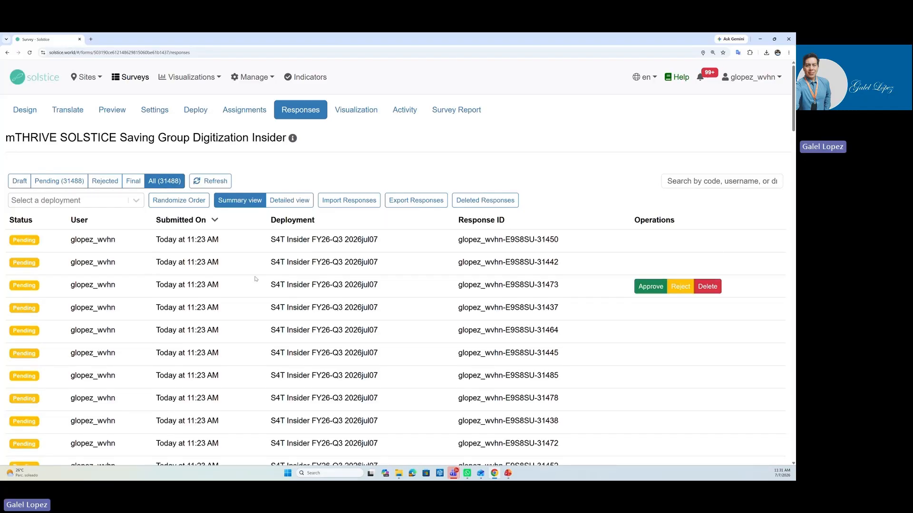
pyautogui.moveTo(310, 263)
pyautogui.scroll(-10, 293, 339)
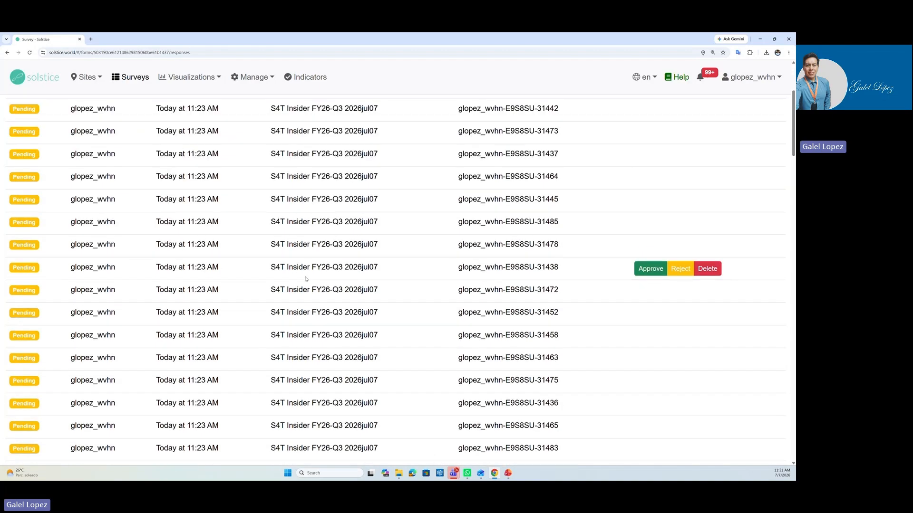
pyautogui.scroll(10, 293, 339)
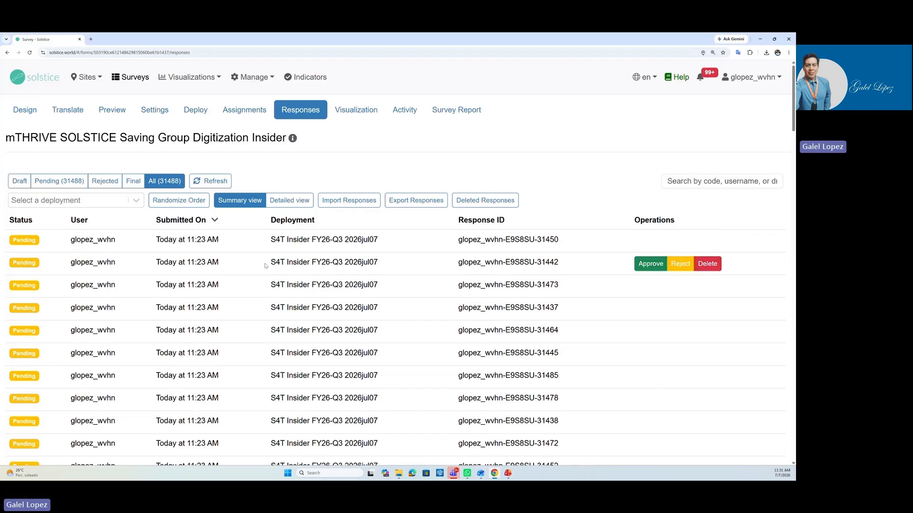
# - Open the first response in the list, check its answers from Country name to Activity Status, and close it
pyautogui.click(283, 241)
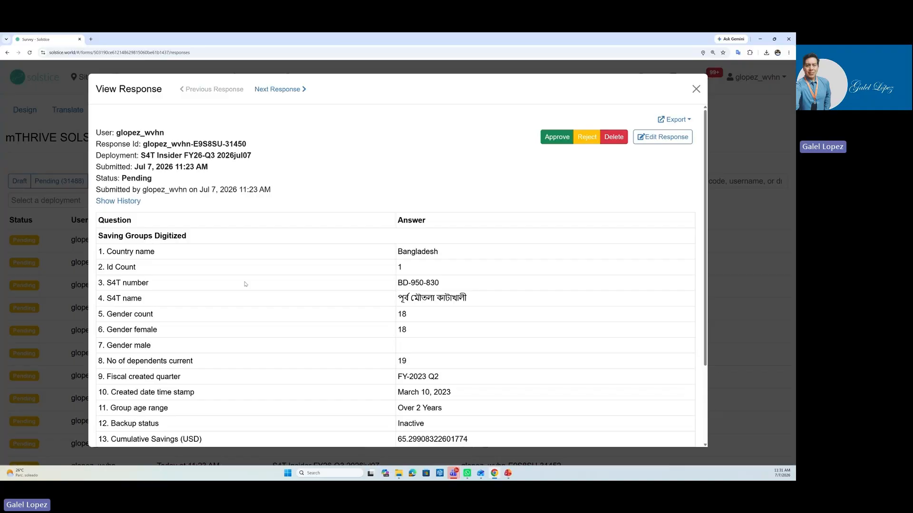
pyautogui.scroll(-2, 265, 278)
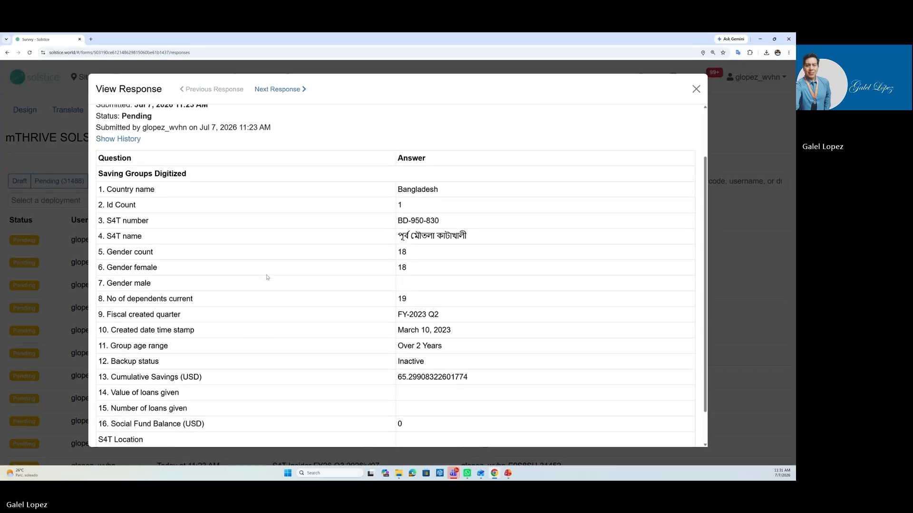
pyautogui.scroll(-1, 267, 277)
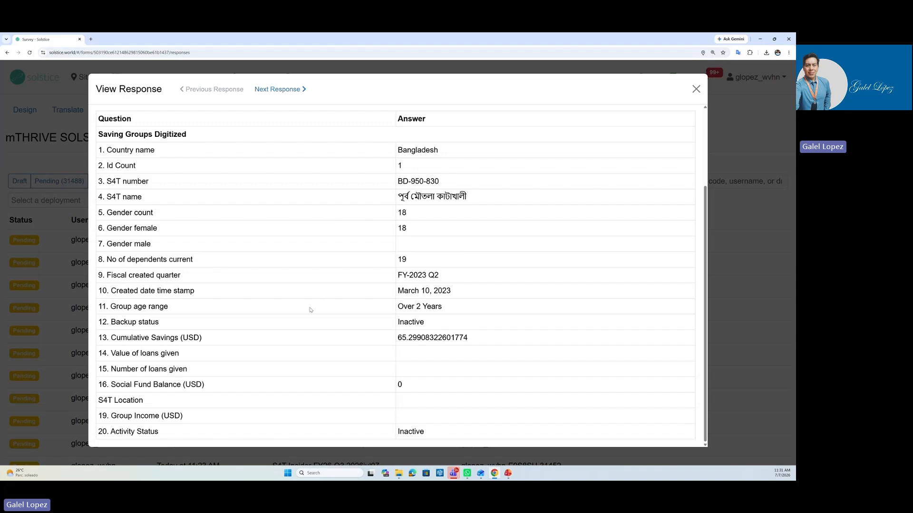
pyautogui.scroll(3, 278, 291)
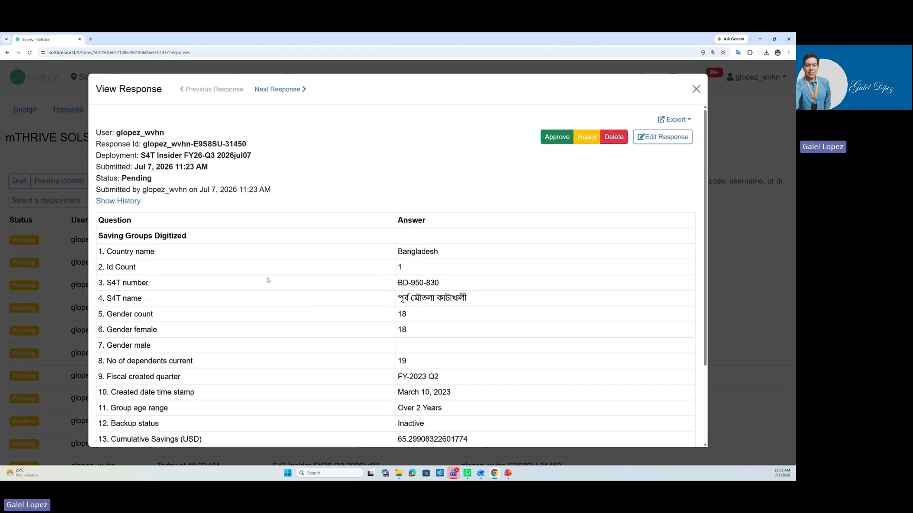
pyautogui.click(696, 89)
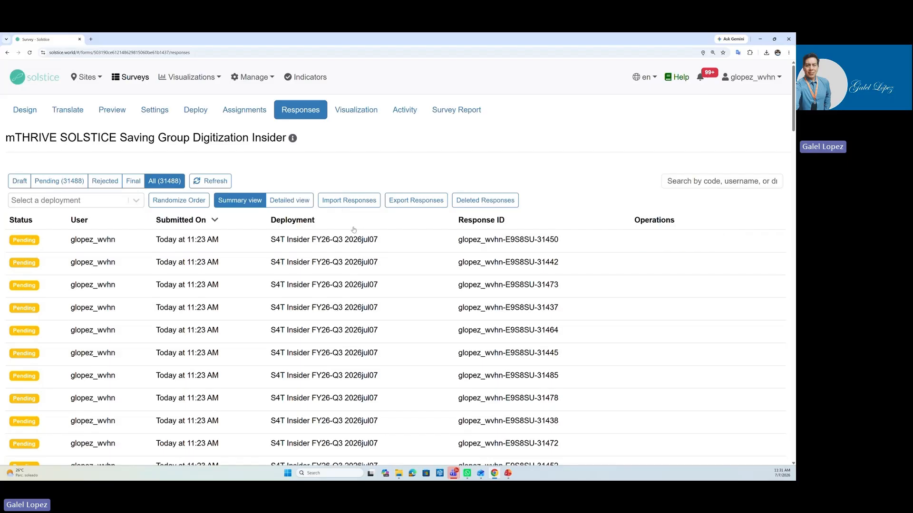
# - Show the responses in the detailed view and examine the columns across the table through Activity Status, returning to the first column
pyautogui.moveTo(293, 247)
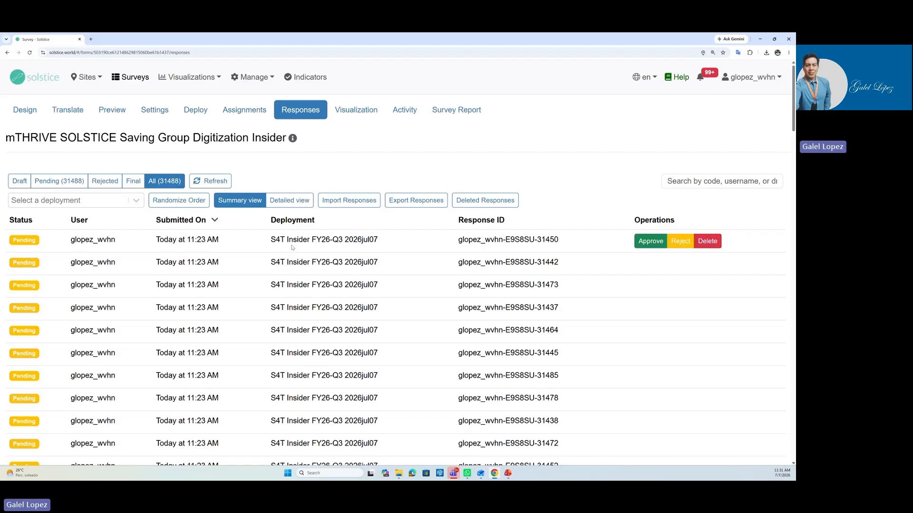
pyautogui.scroll(-3, 293, 247)
pyautogui.scroll(3, 290, 255)
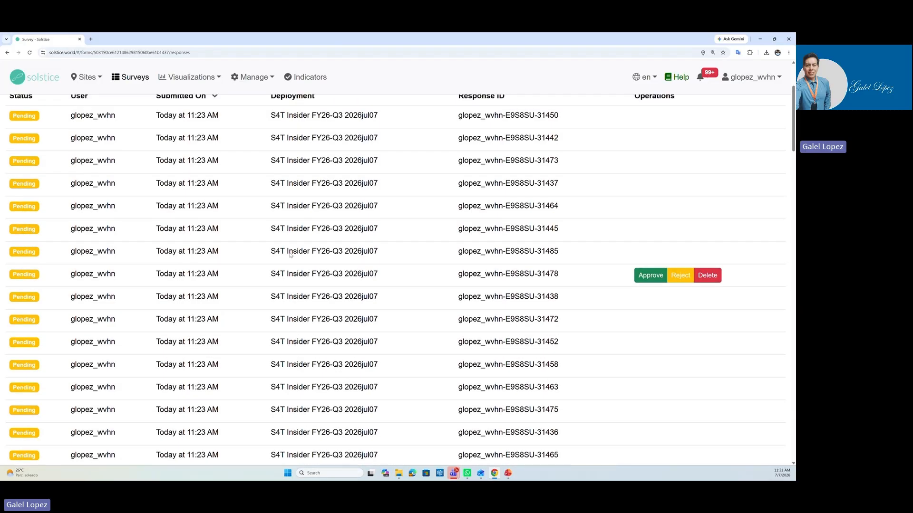
pyautogui.click(290, 201)
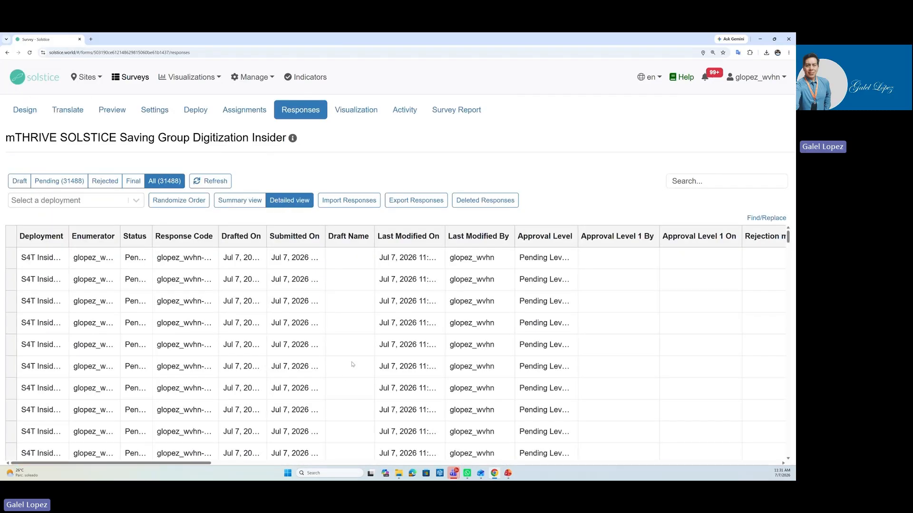
pyautogui.moveTo(161, 466); pyautogui.dragTo(256, 439)
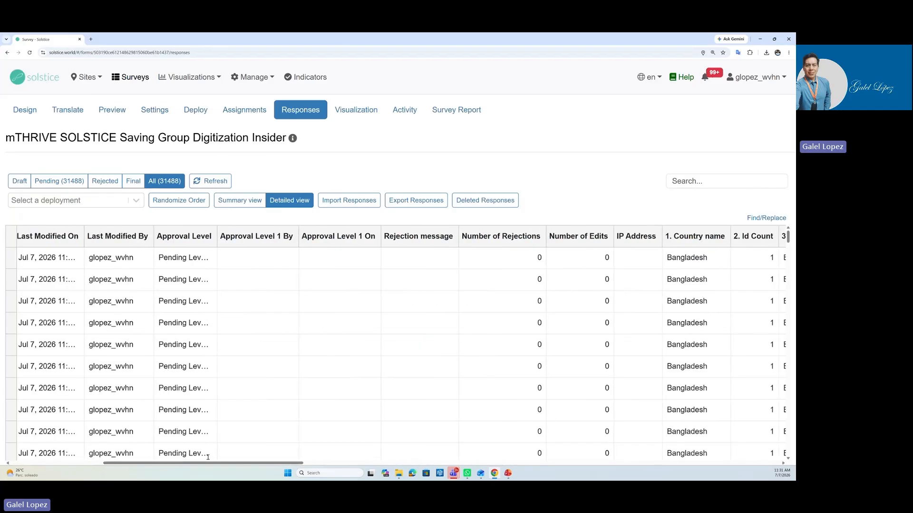
pyautogui.moveTo(208, 457); pyautogui.dragTo(688, 480)
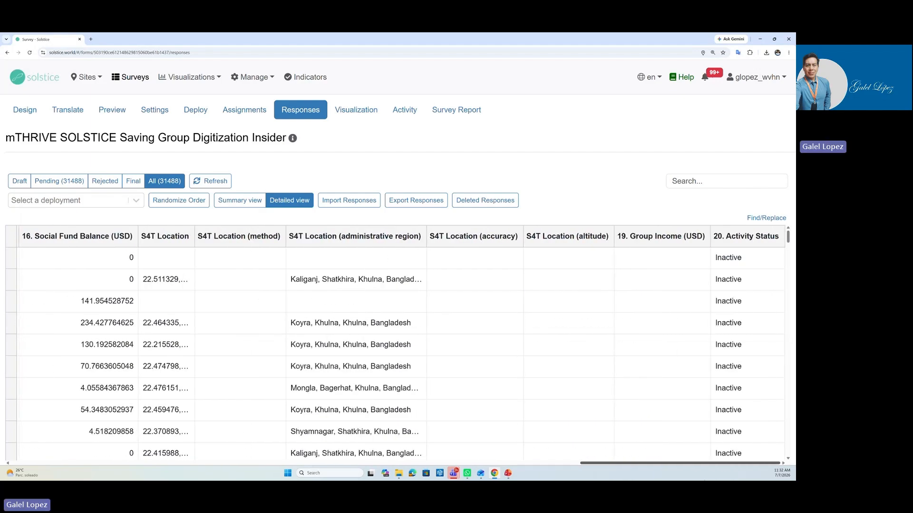
pyautogui.moveTo(698, 480); pyautogui.dragTo(90, 471)
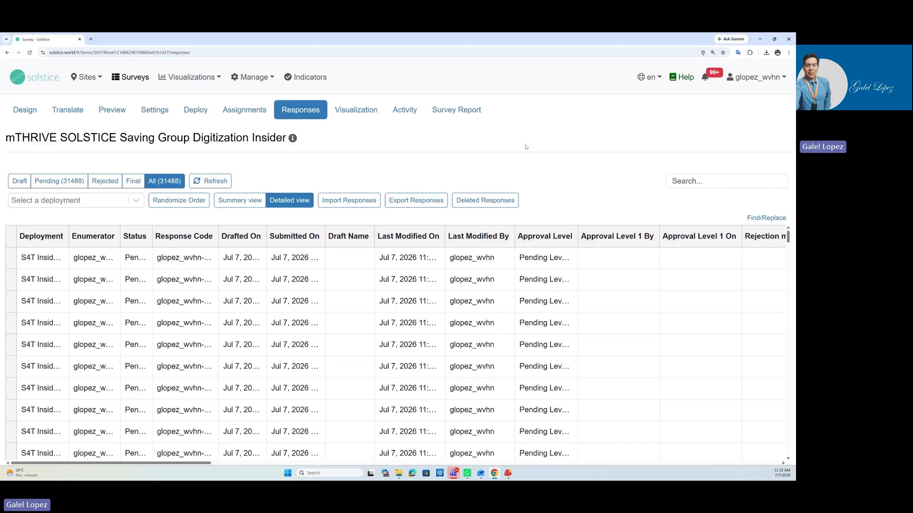